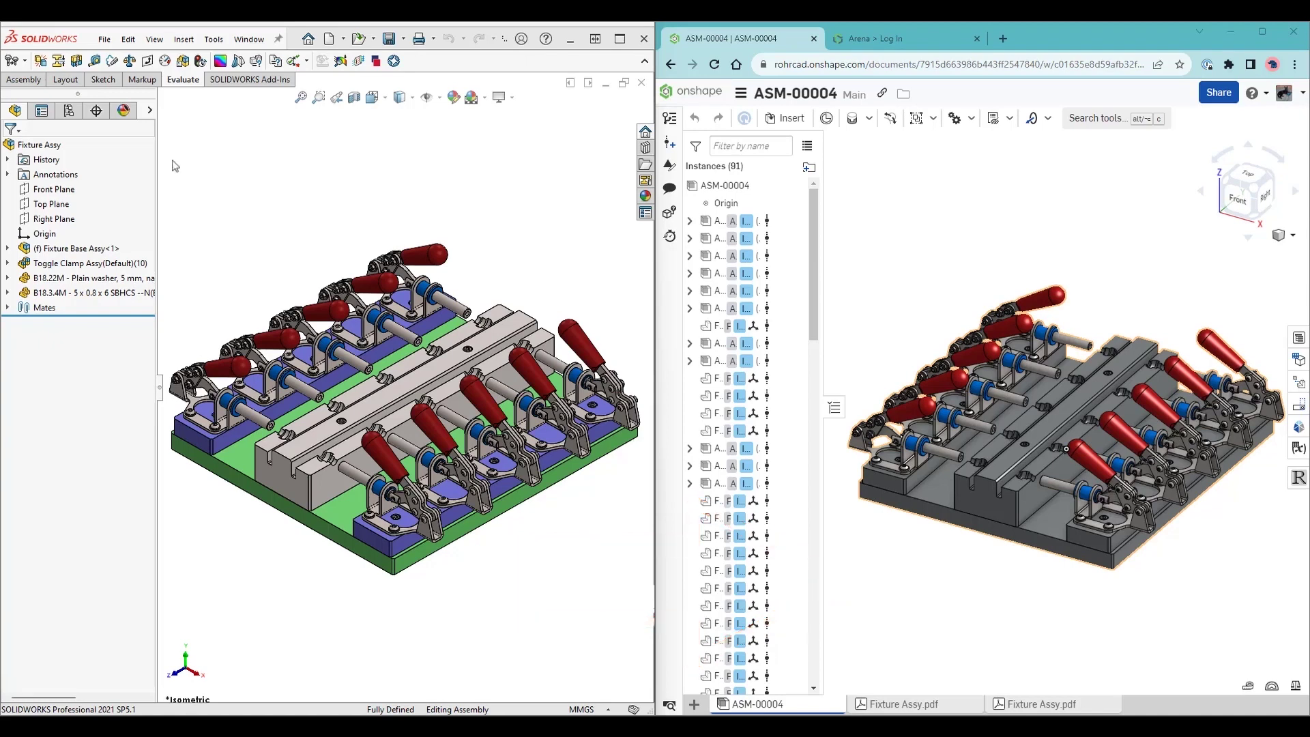
Deselect the assembly, look through the Toggle Clamp folder, then open the empty Imported CAD folder.
left_click(1085, 172)
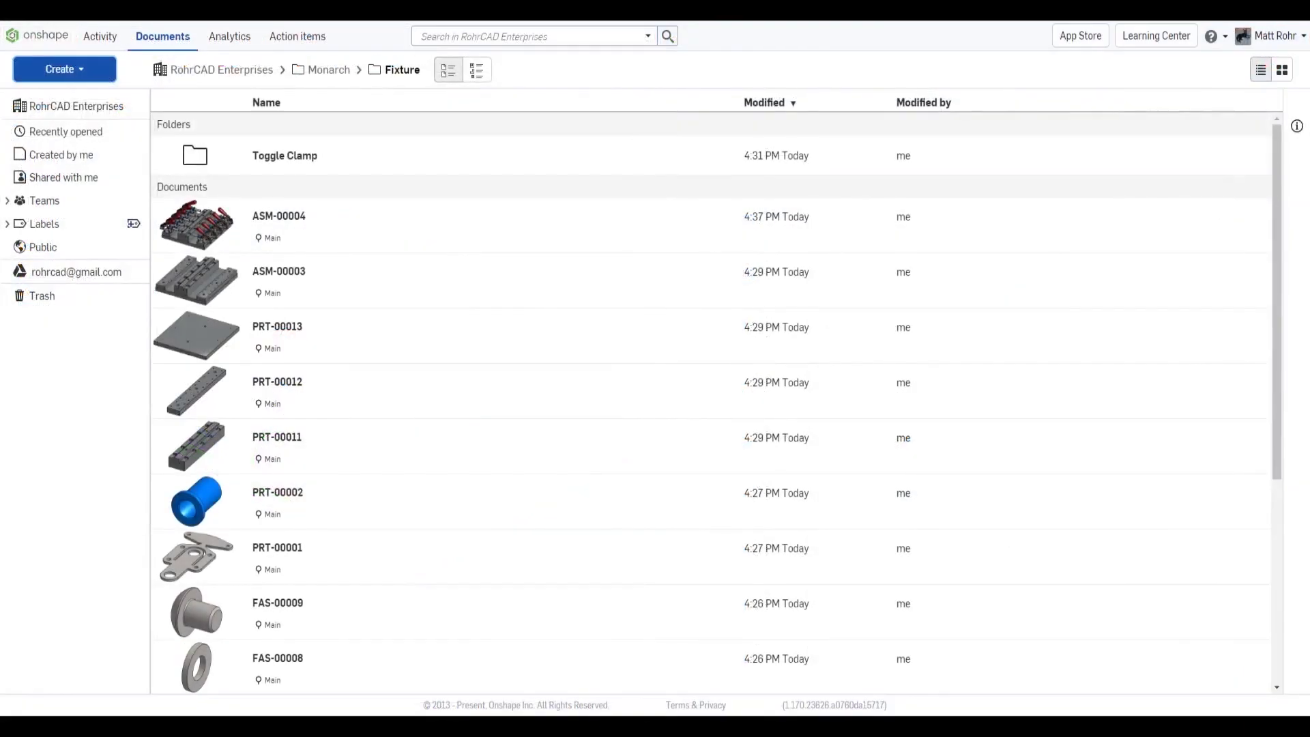
scroll(312, 431, "down", 3)
scroll(494, 471, "down", 2)
scroll(494, 471, "up", 5)
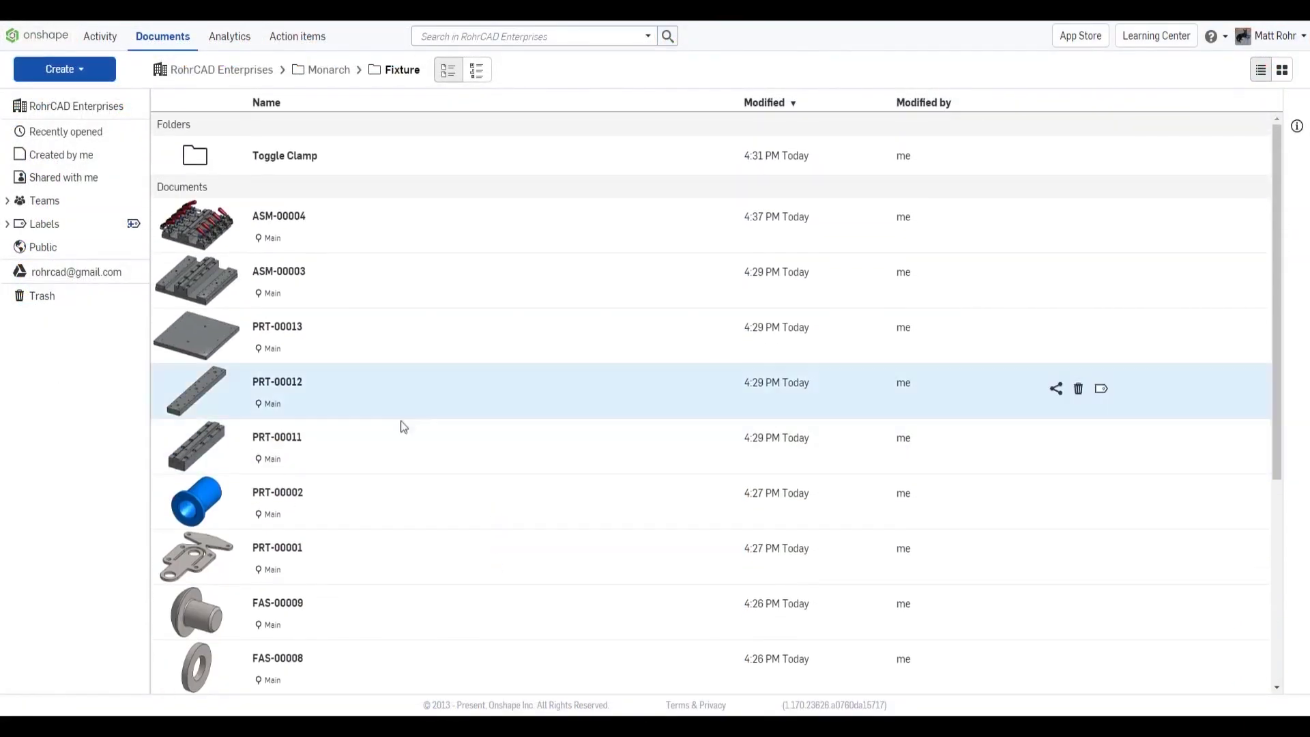
scroll(632, 345, "down", 6)
scroll(632, 345, "up", 6)
left_click(304, 159)
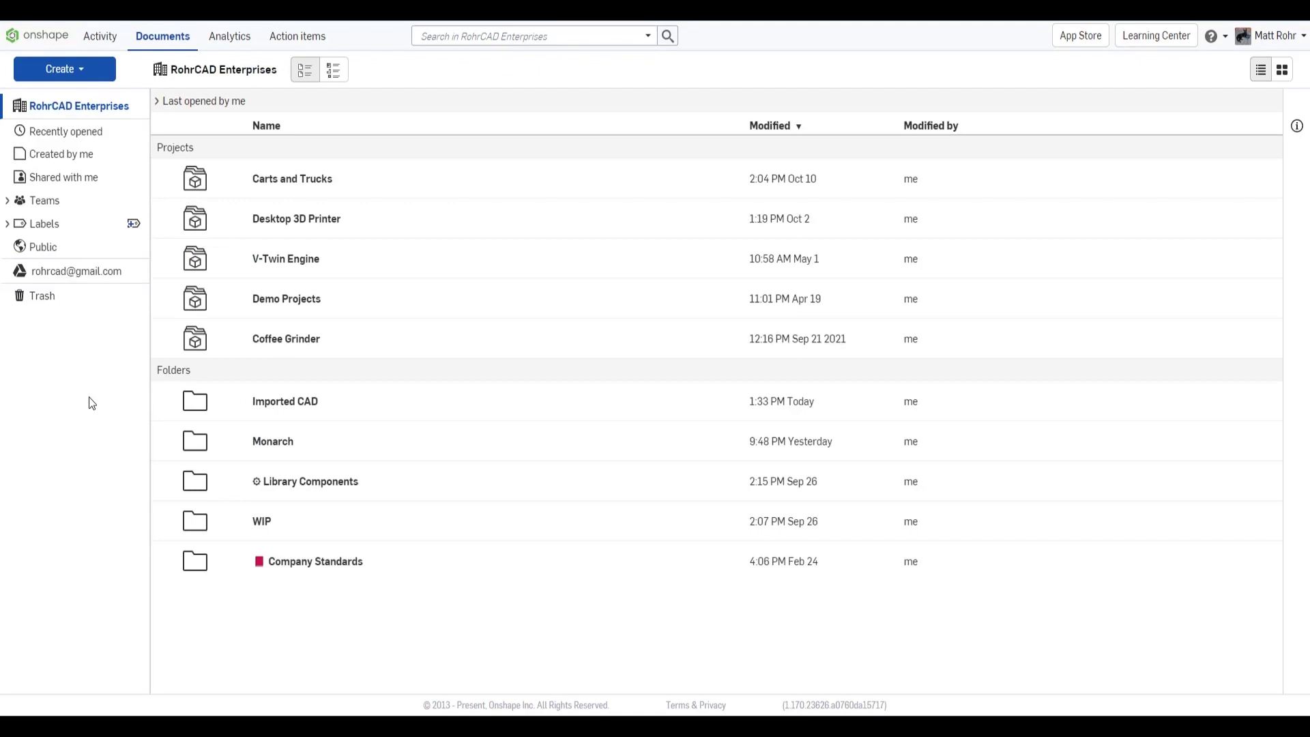
left_click(267, 403)
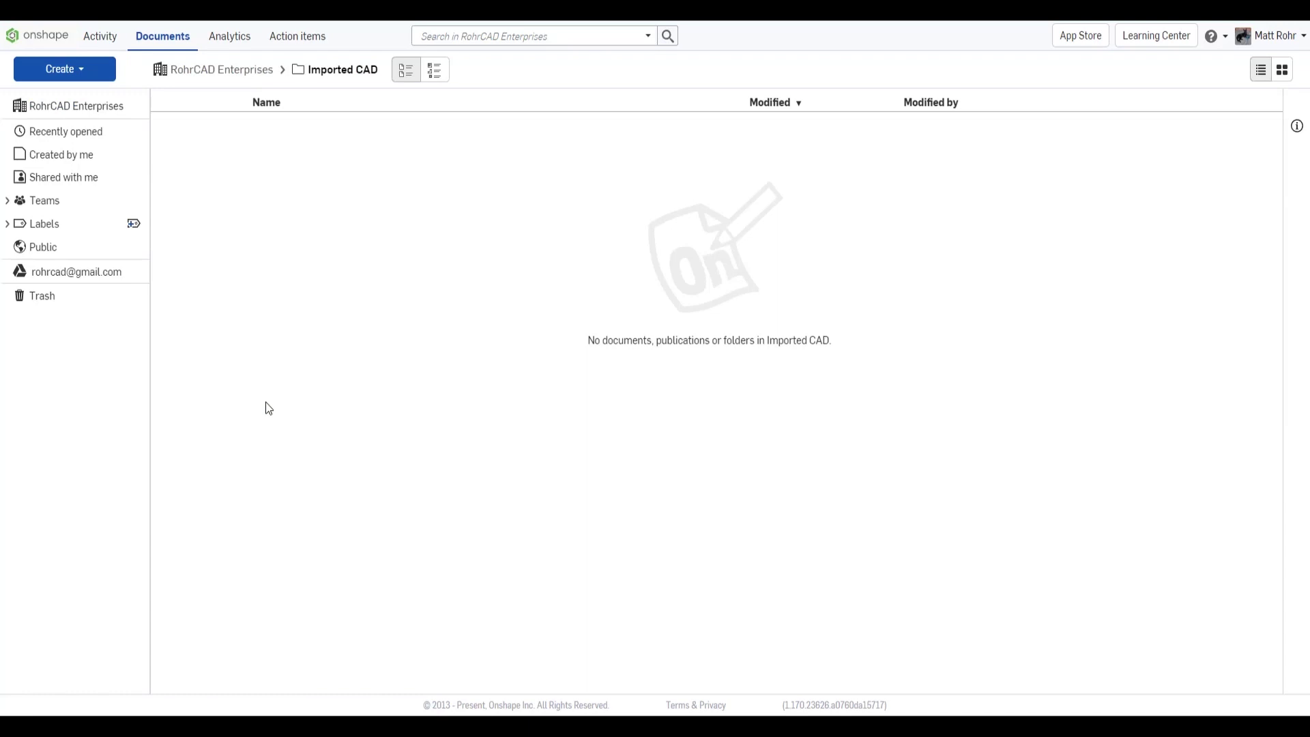
left_click(102, 71)
Import Base.SLDPRT from the computer as a single document and open the new Base document.
left_click(97, 170)
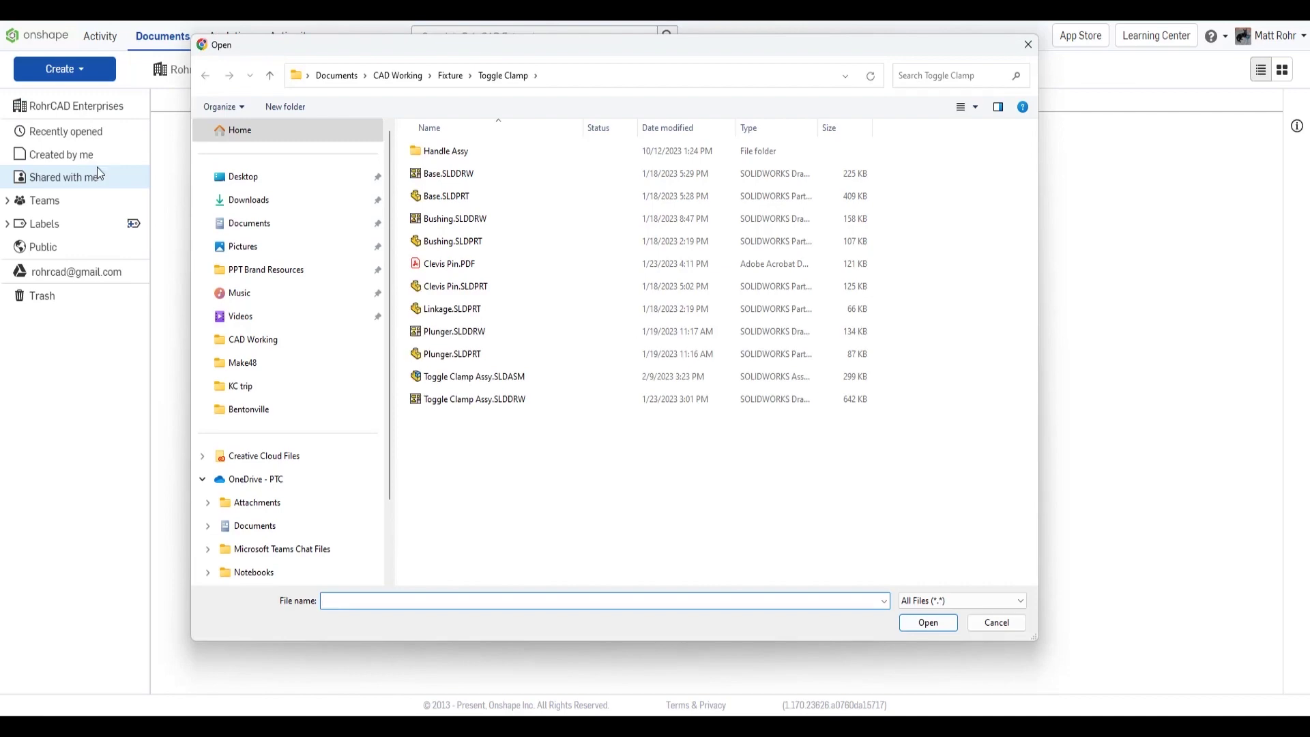
left_click(444, 198)
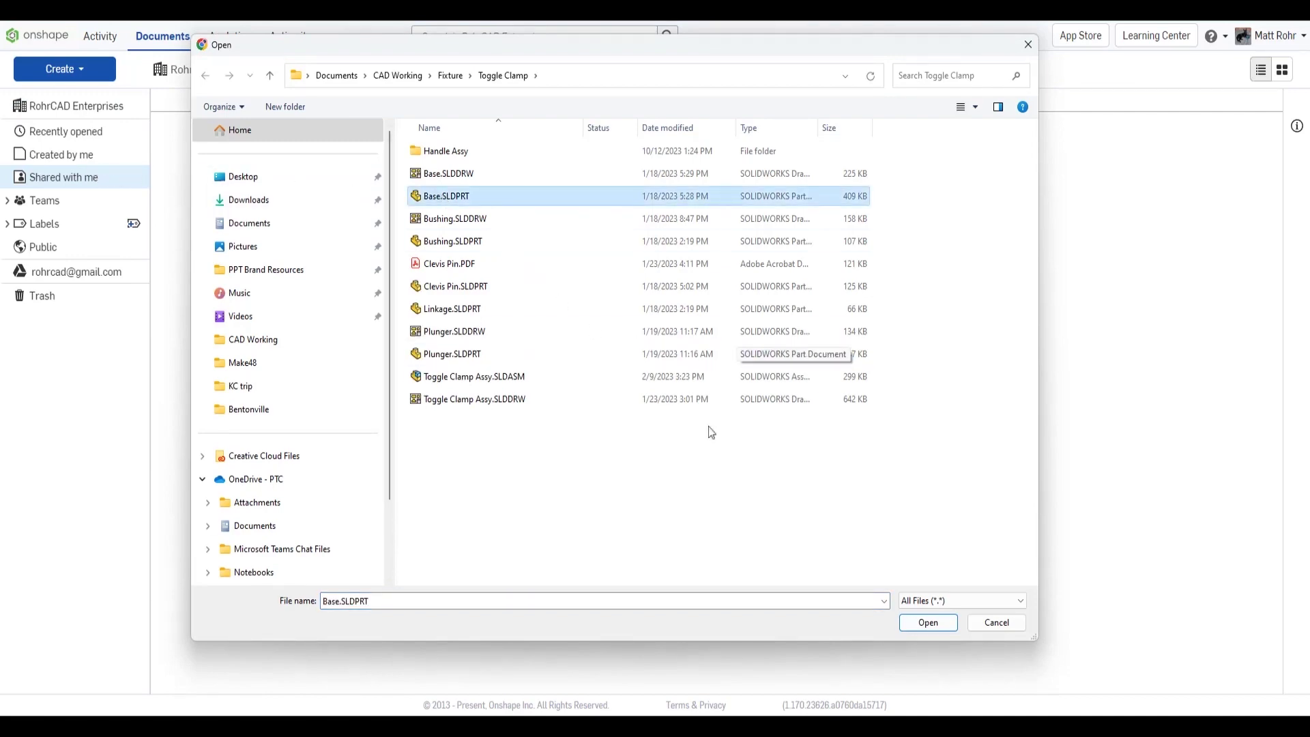
left_click(934, 622)
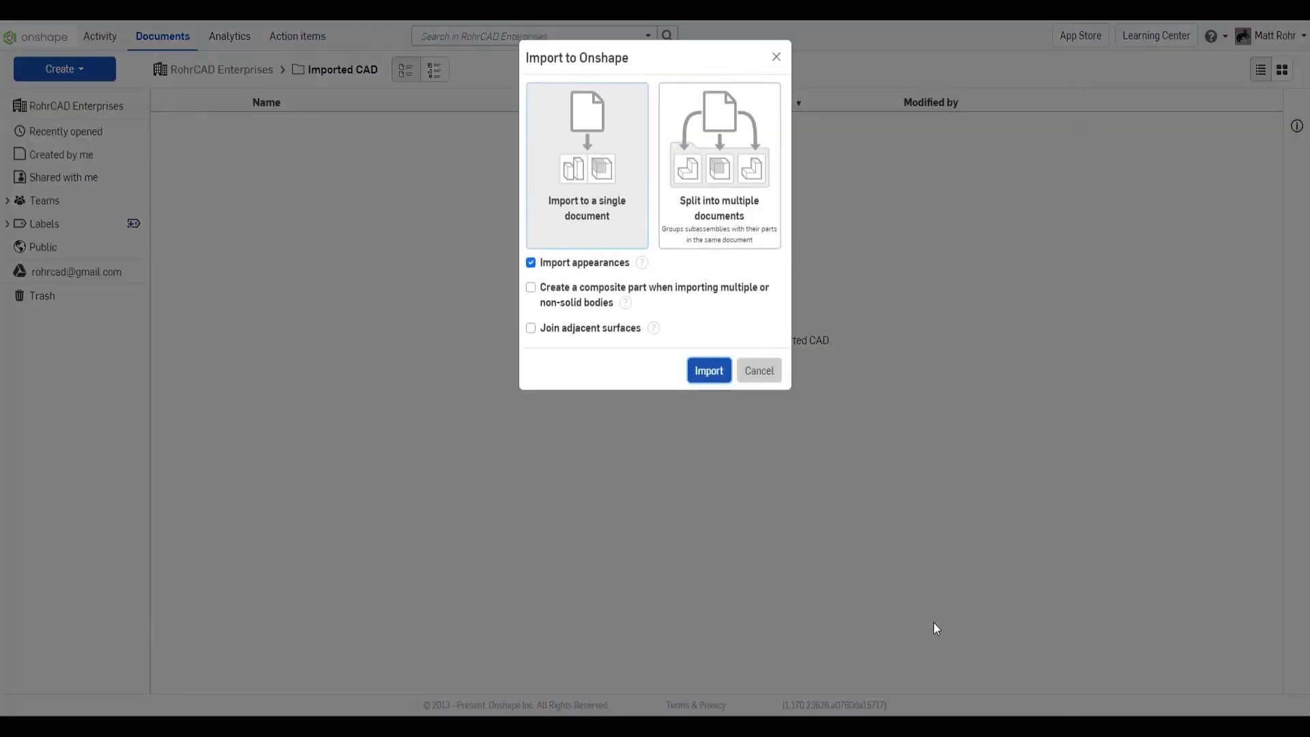
left_click(708, 370)
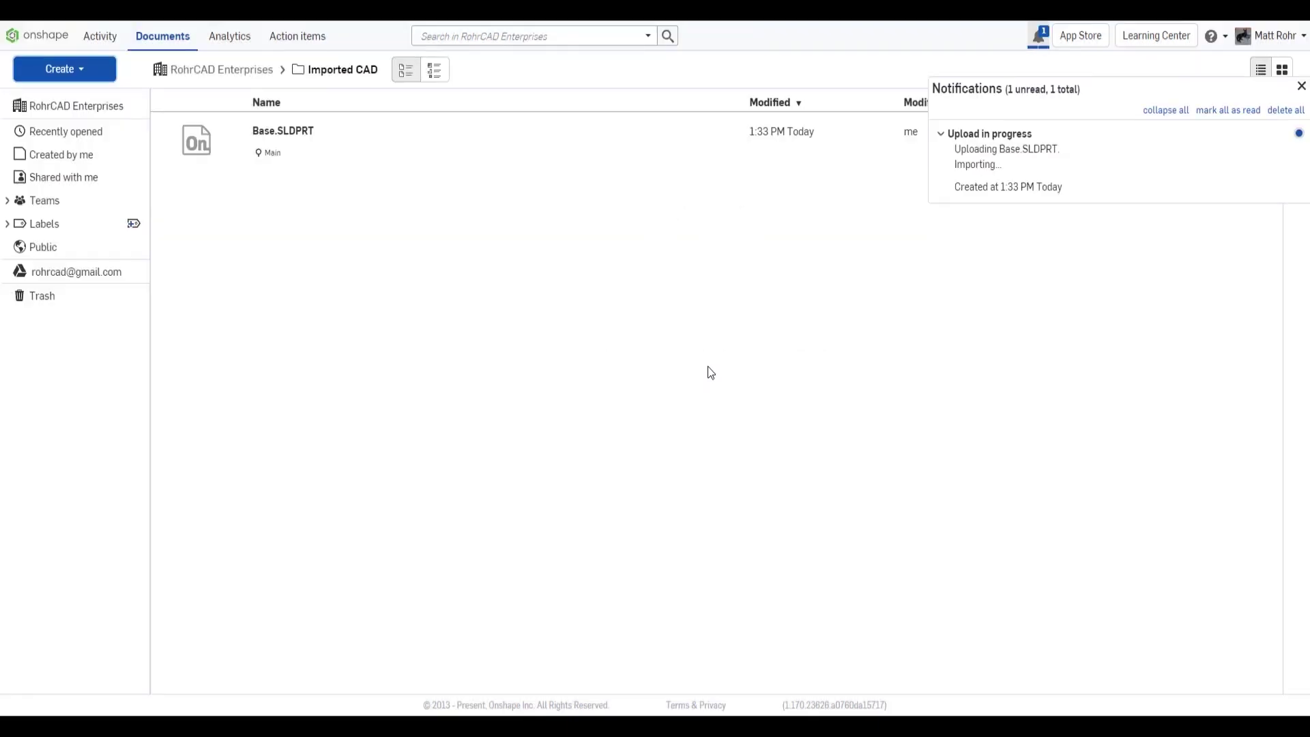
left_click(1291, 126)
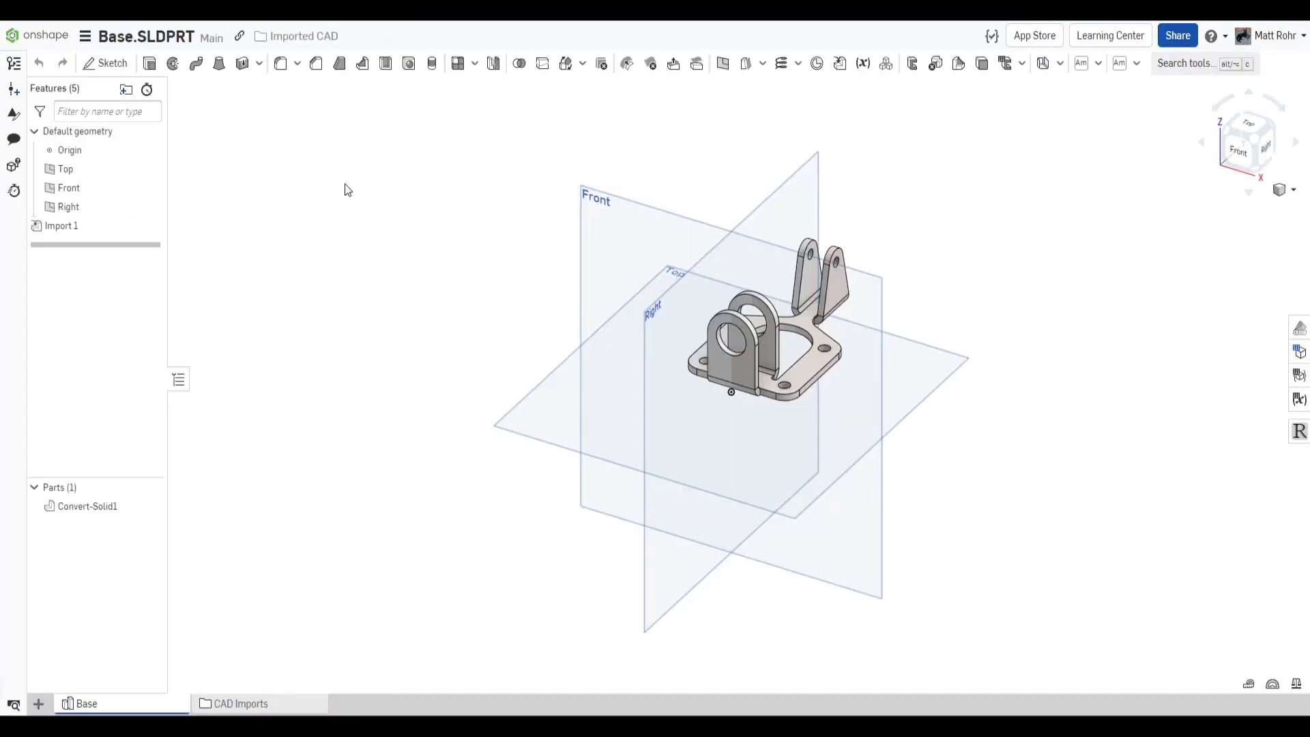
Import Plunger.SLDPRT into the Base.SLDPRT document and view its new Plunger Part Studio.
left_click(38, 704)
left_click(67, 688)
left_click(452, 353)
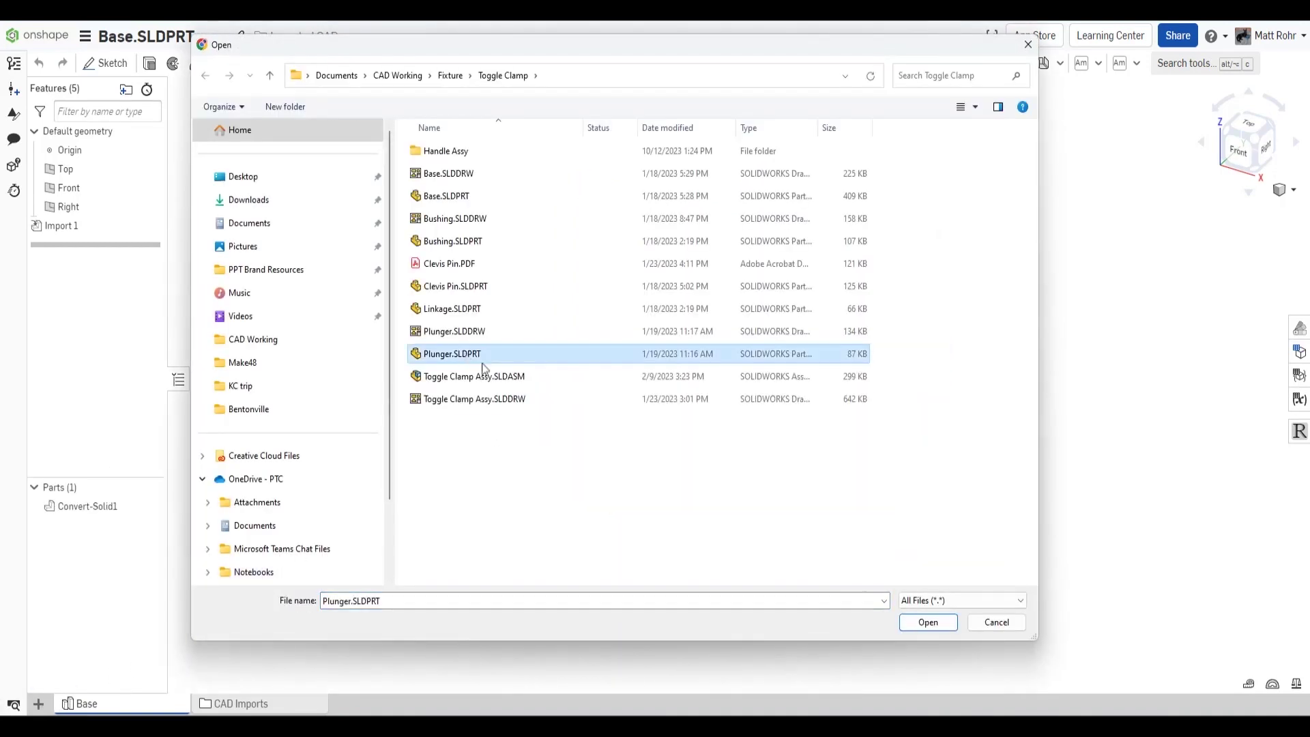
left_click(941, 623)
left_click(707, 199)
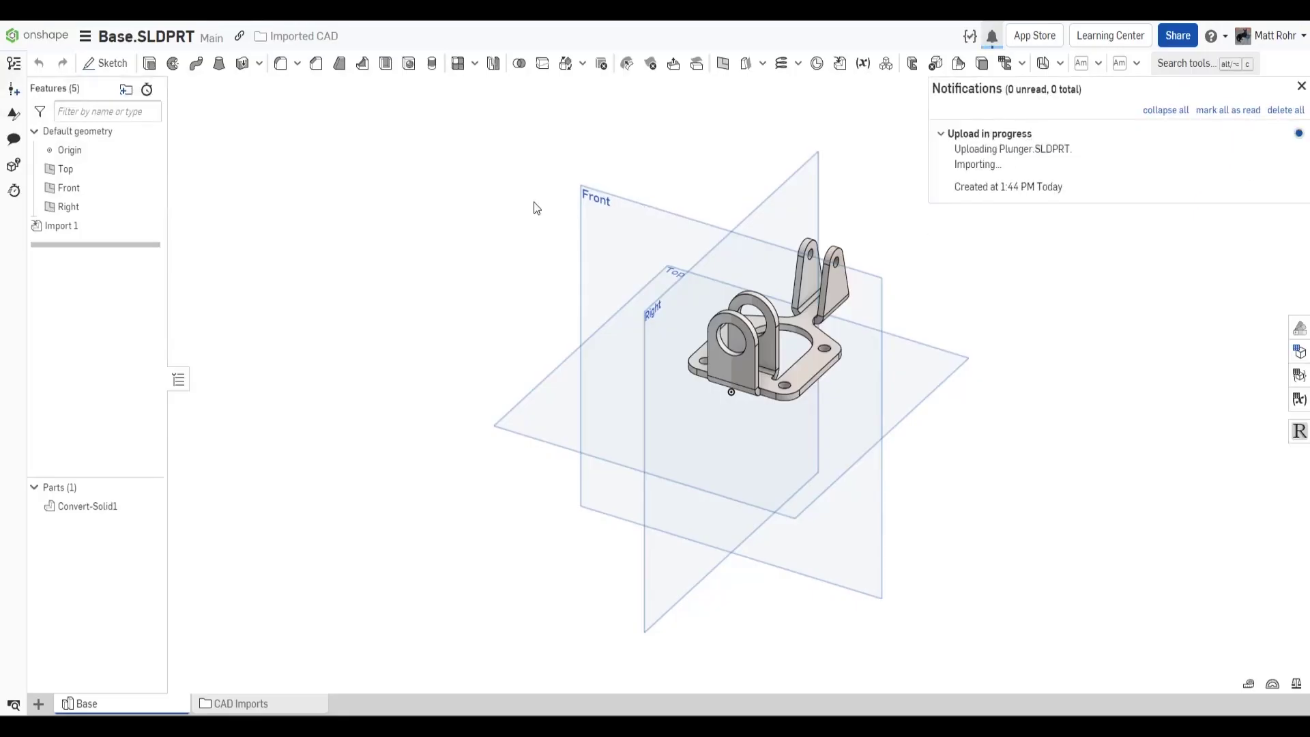
left_click(1276, 111)
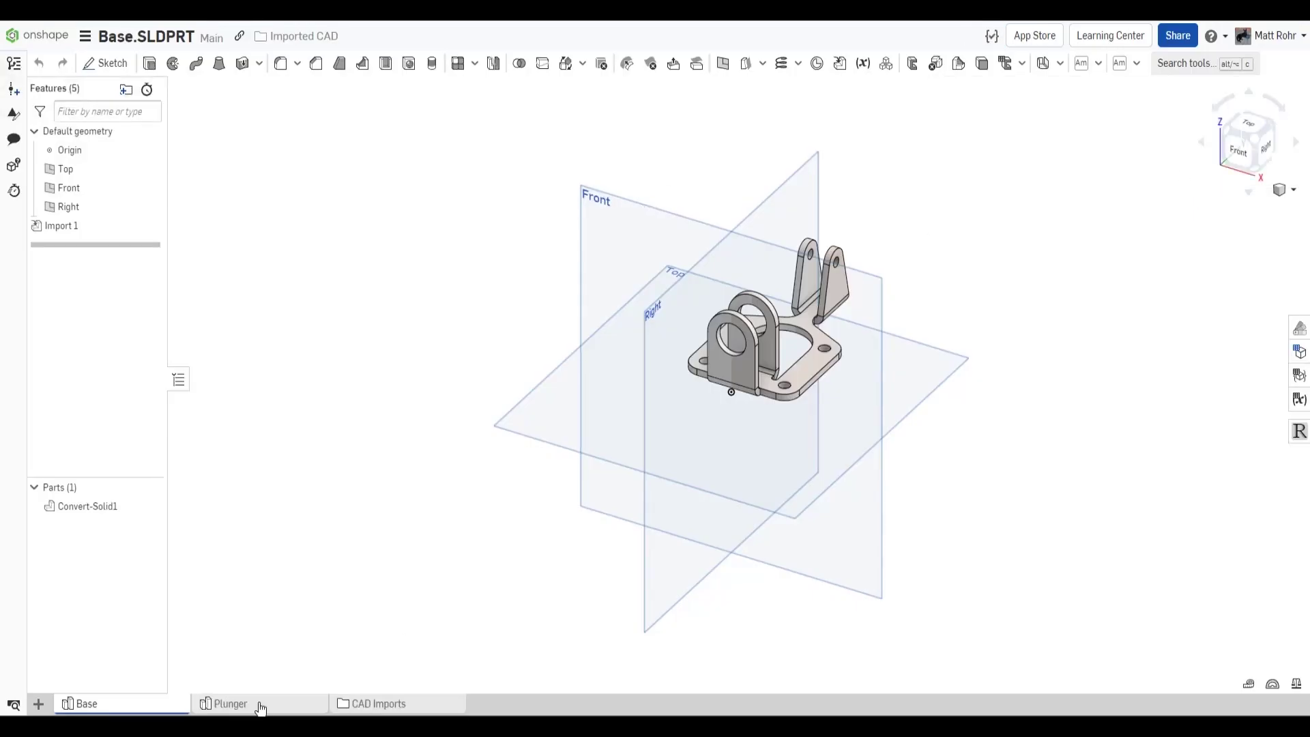
left_click(260, 706)
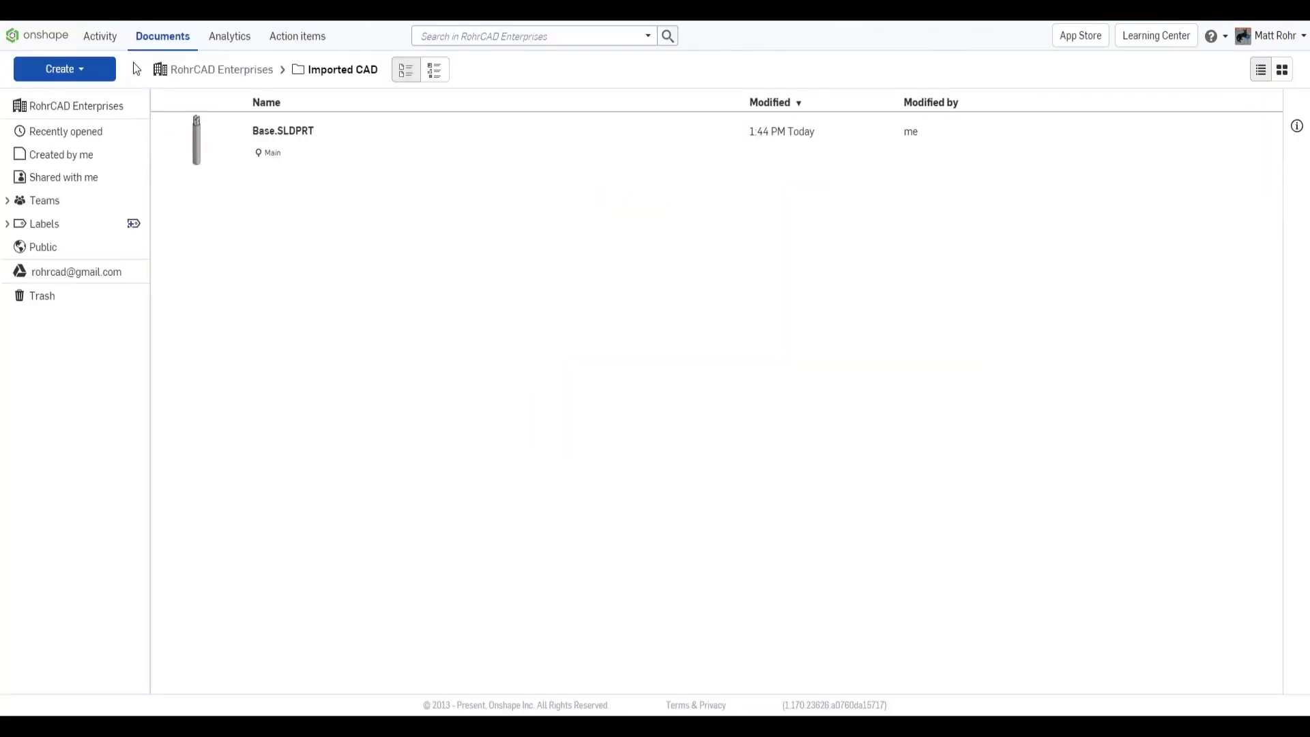
Import 'Product Design - Remote Control, Front.sldprt' from Google Drive as a single document and open it.
left_click(107, 74)
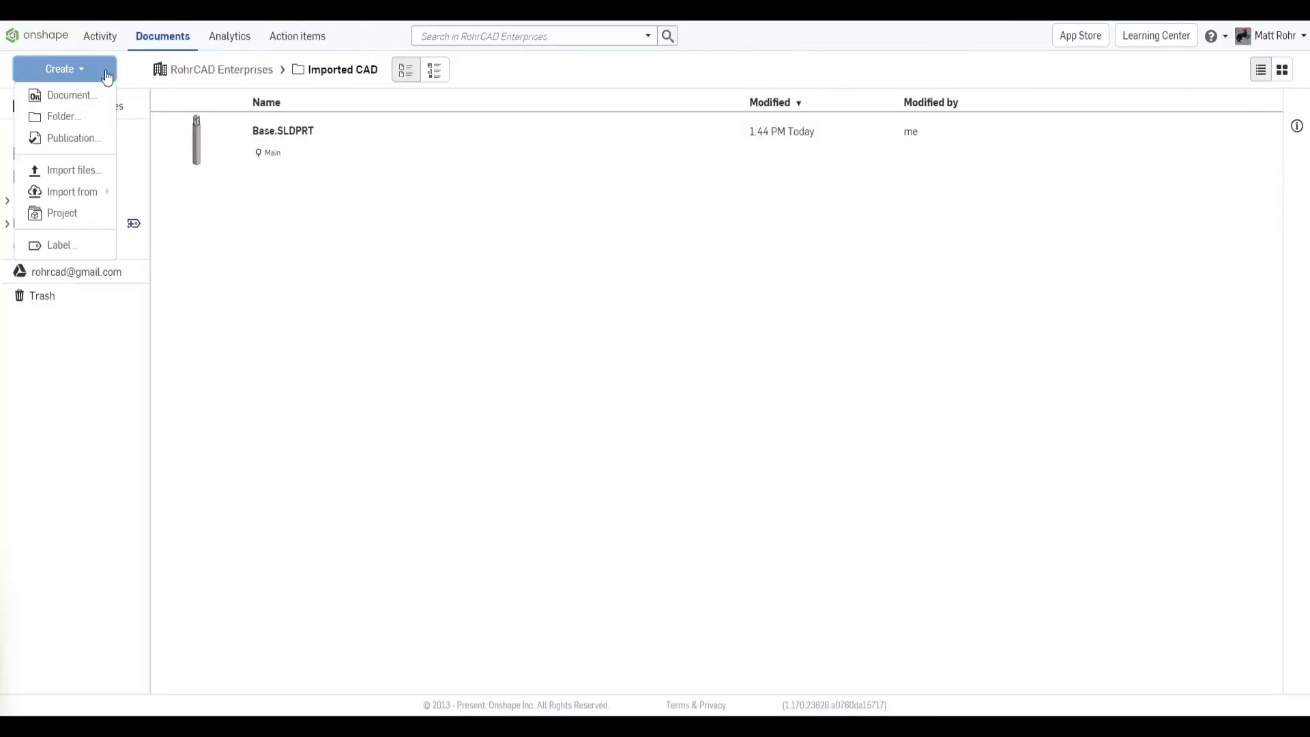
mouse_move(82, 192)
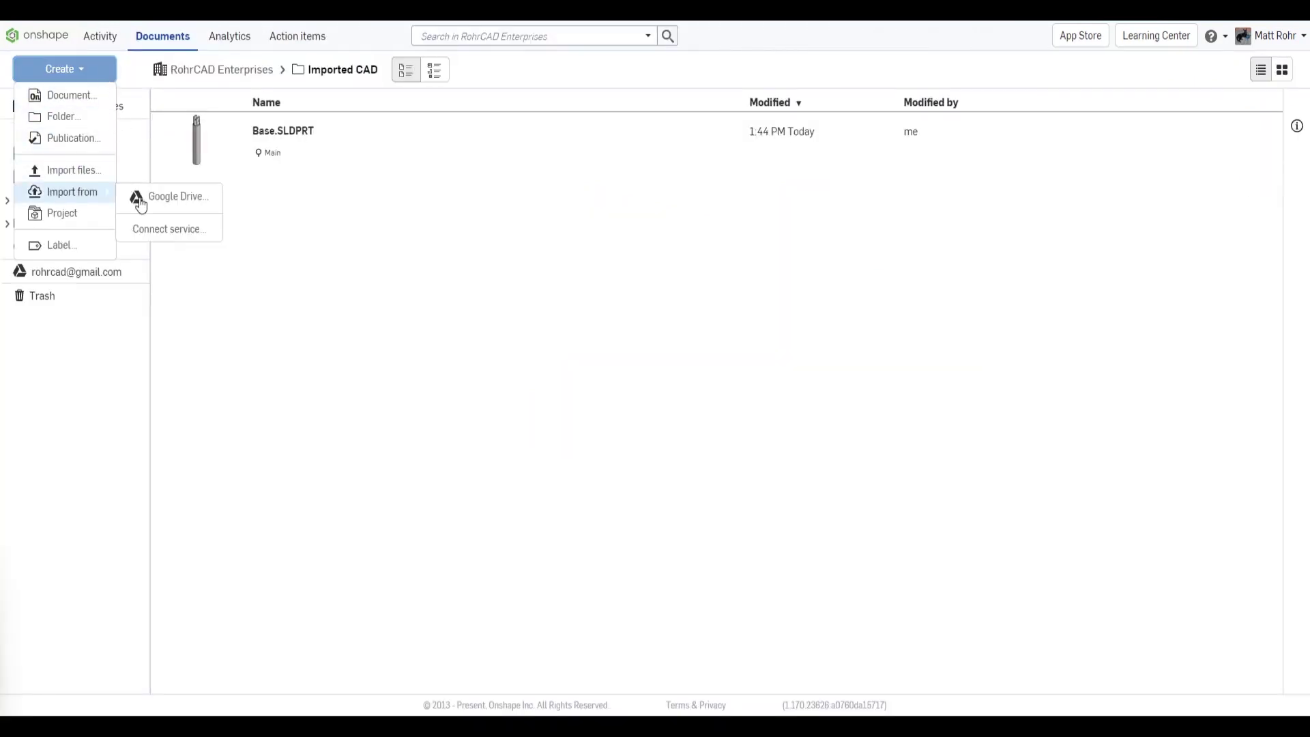
left_click(178, 195)
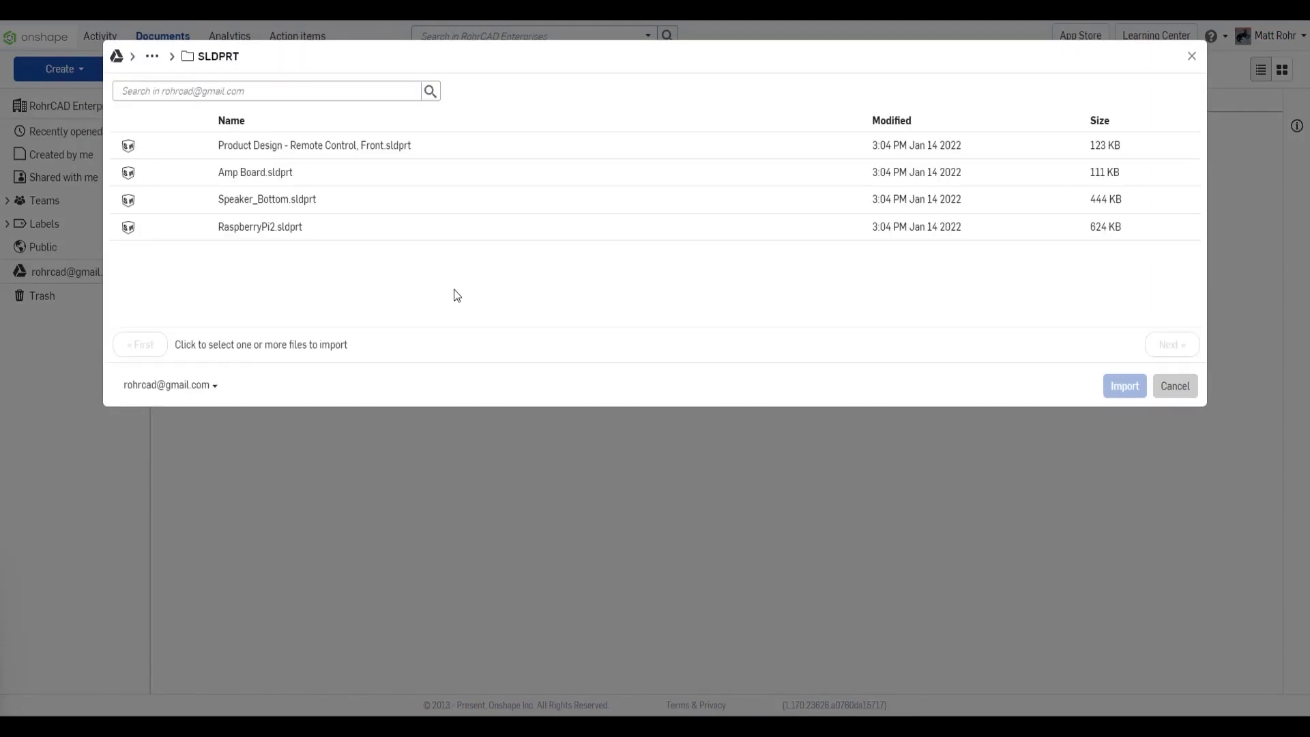
left_click(366, 146)
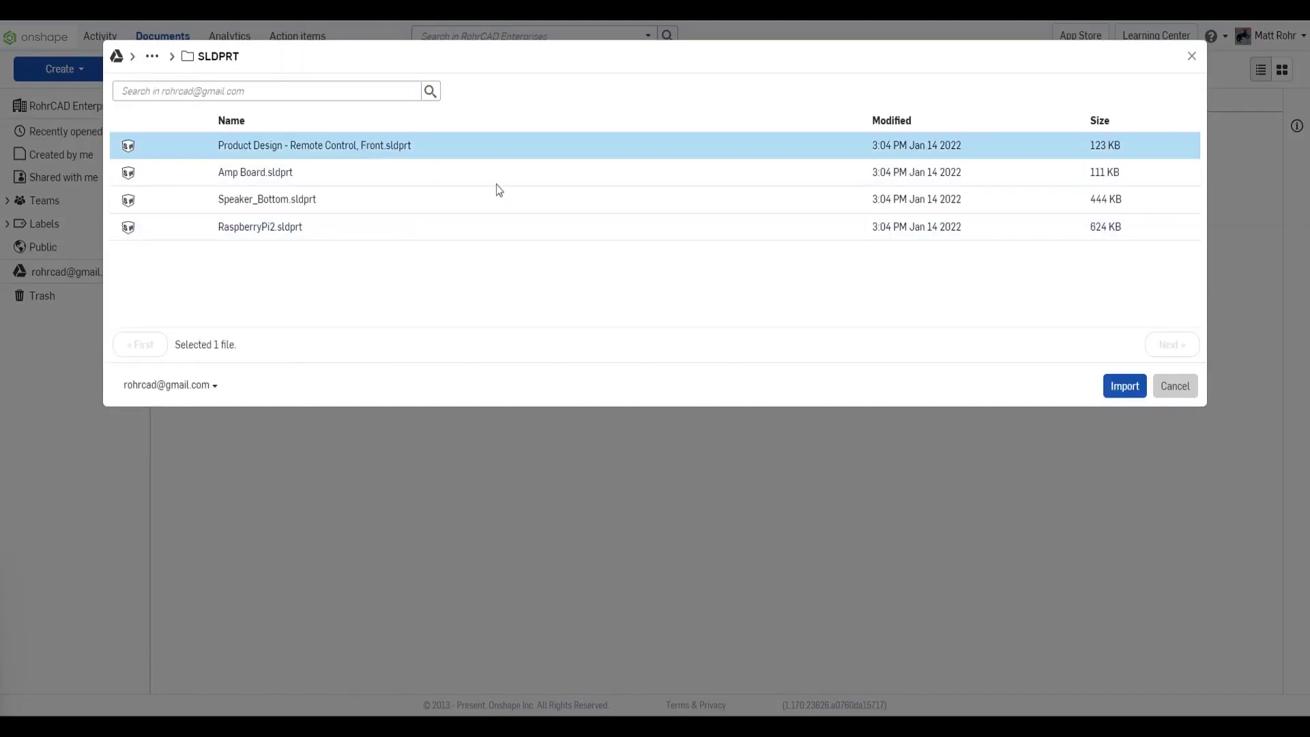
left_click(1128, 391)
left_click(703, 372)
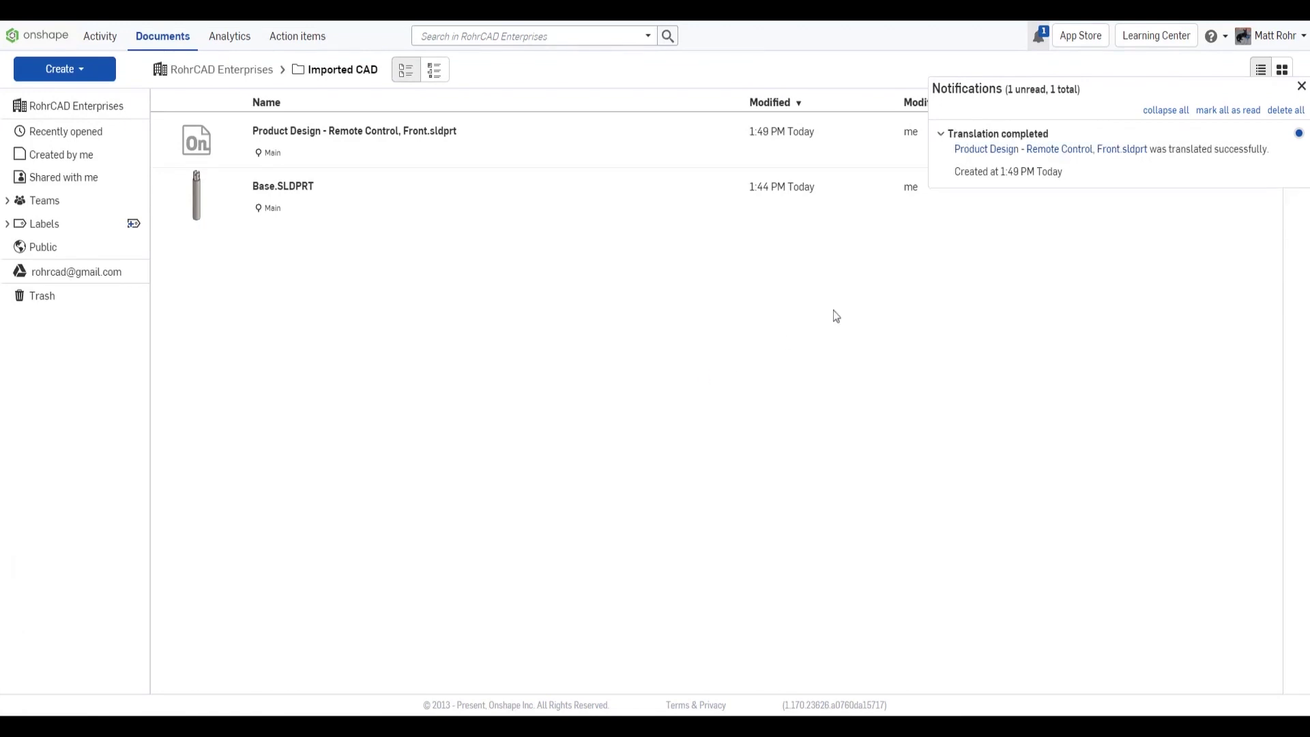
left_click(1302, 85)
left_click(375, 136)
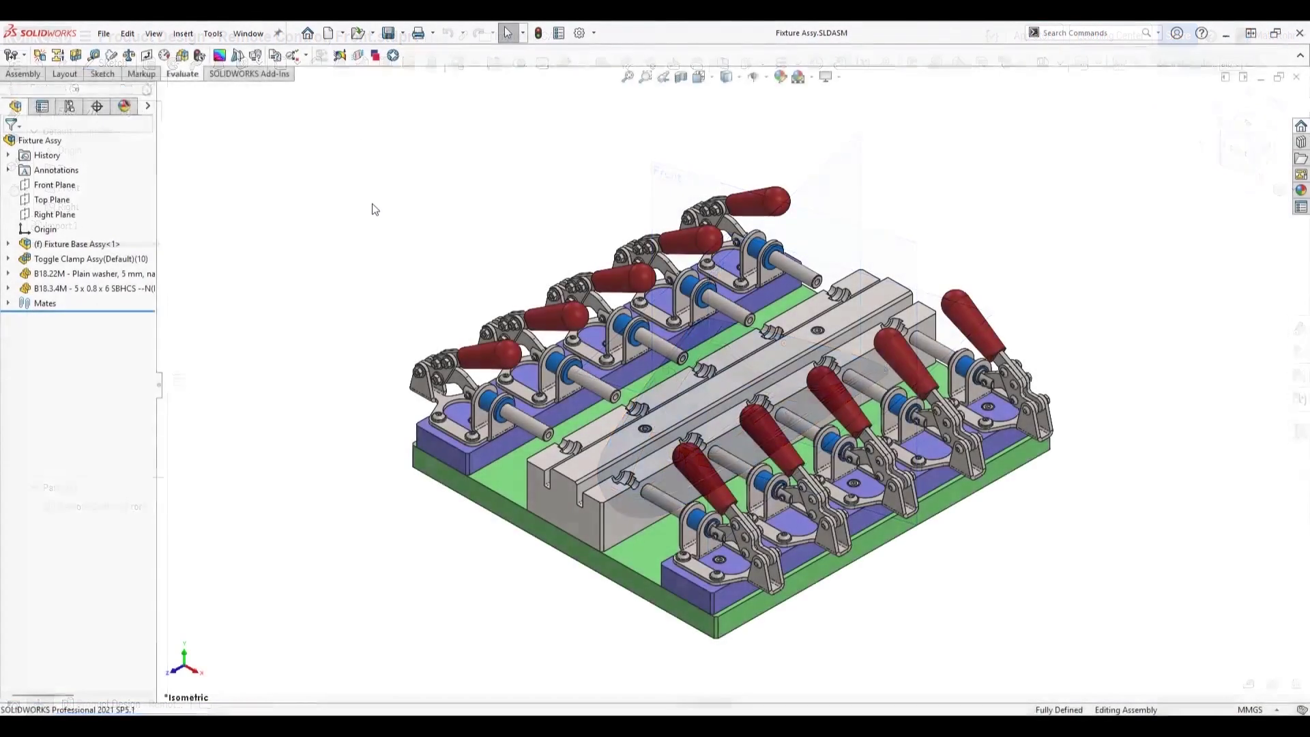
Run Pack and Go on Fixture Assy with Toolbox components included, saving to Fixture Assy.zip.
key("alt+f")
key("Down")
key("Down")
key("Down")
key("Down")
key("Down")
key("Down")
key("Down")
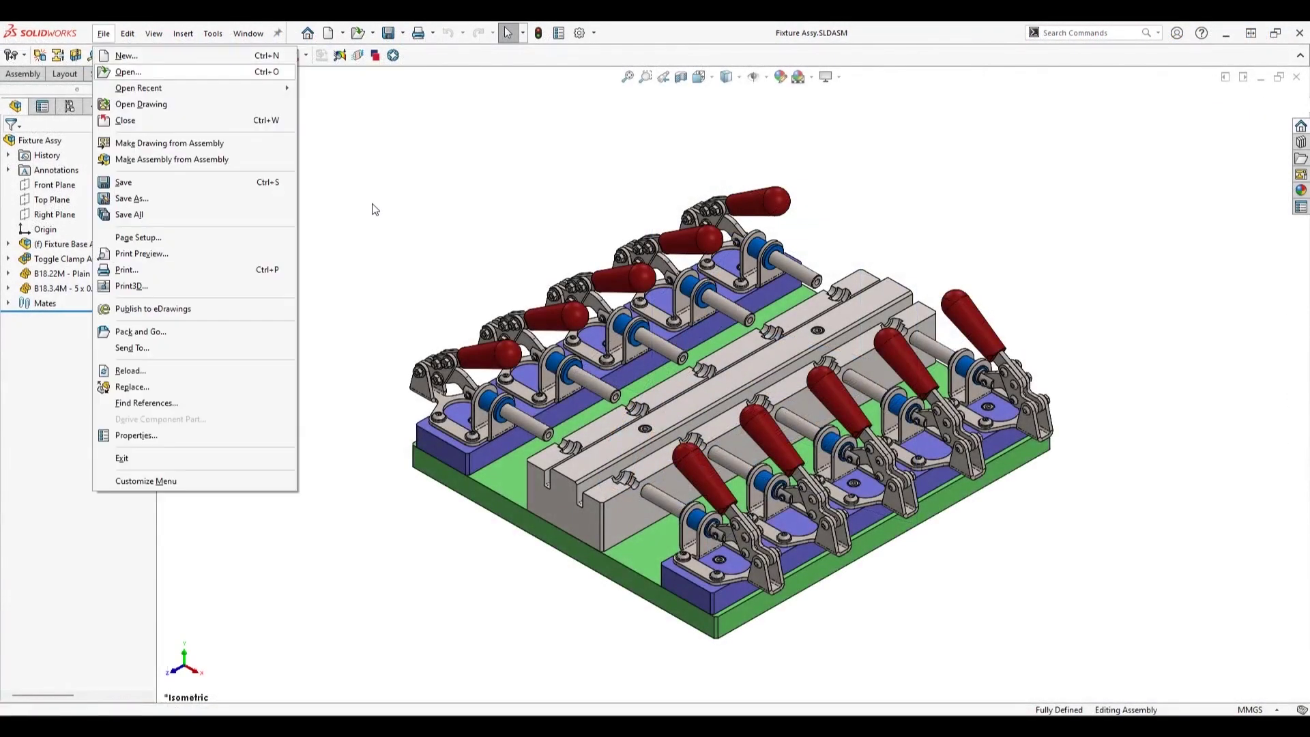
key("Down")
key("Down")
key("Down")
key("Down")
key("Down")
key("Down")
key("Down")
key("Down")
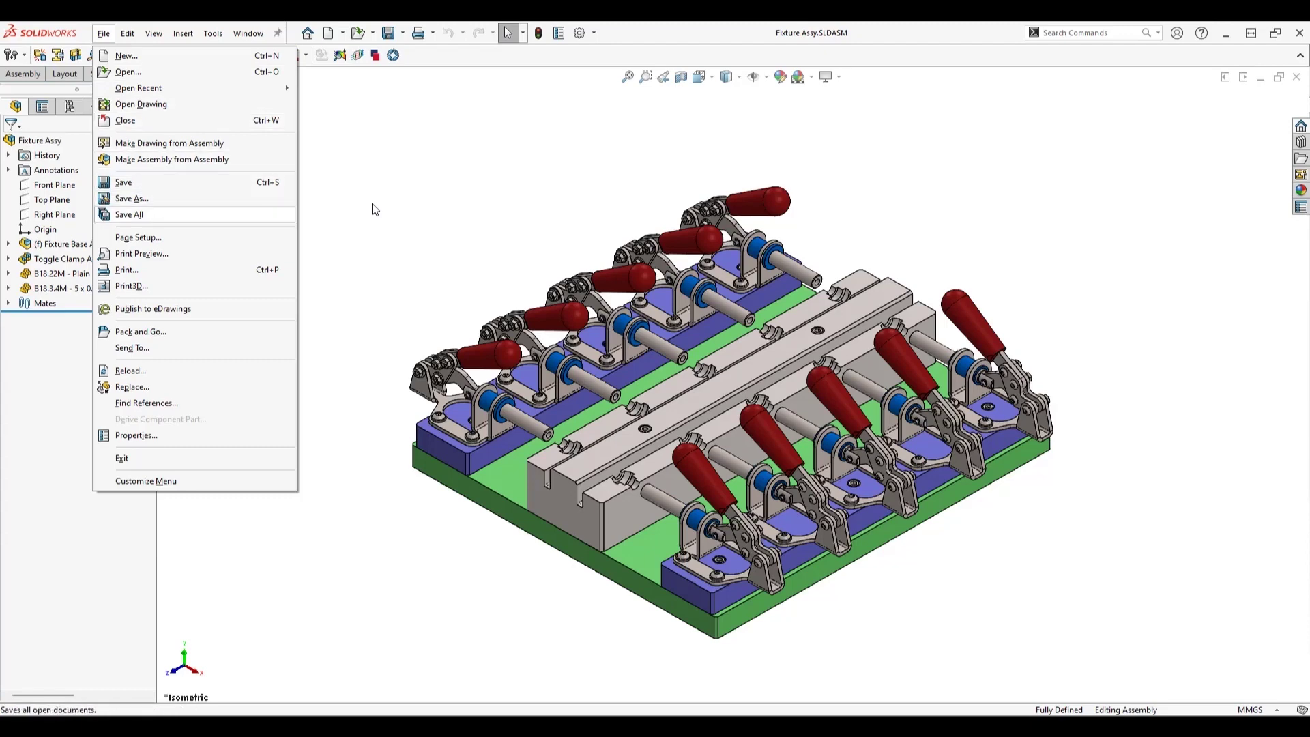
key("Return")
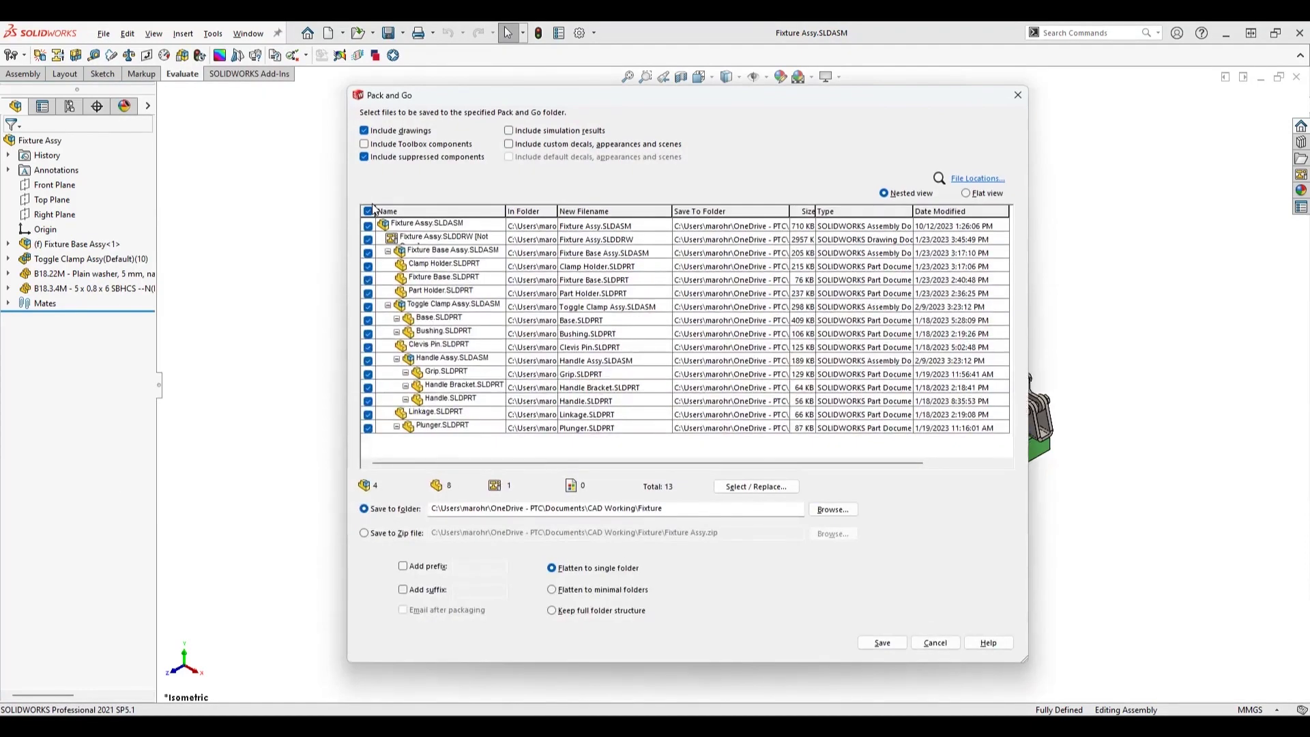
left_click(364, 145)
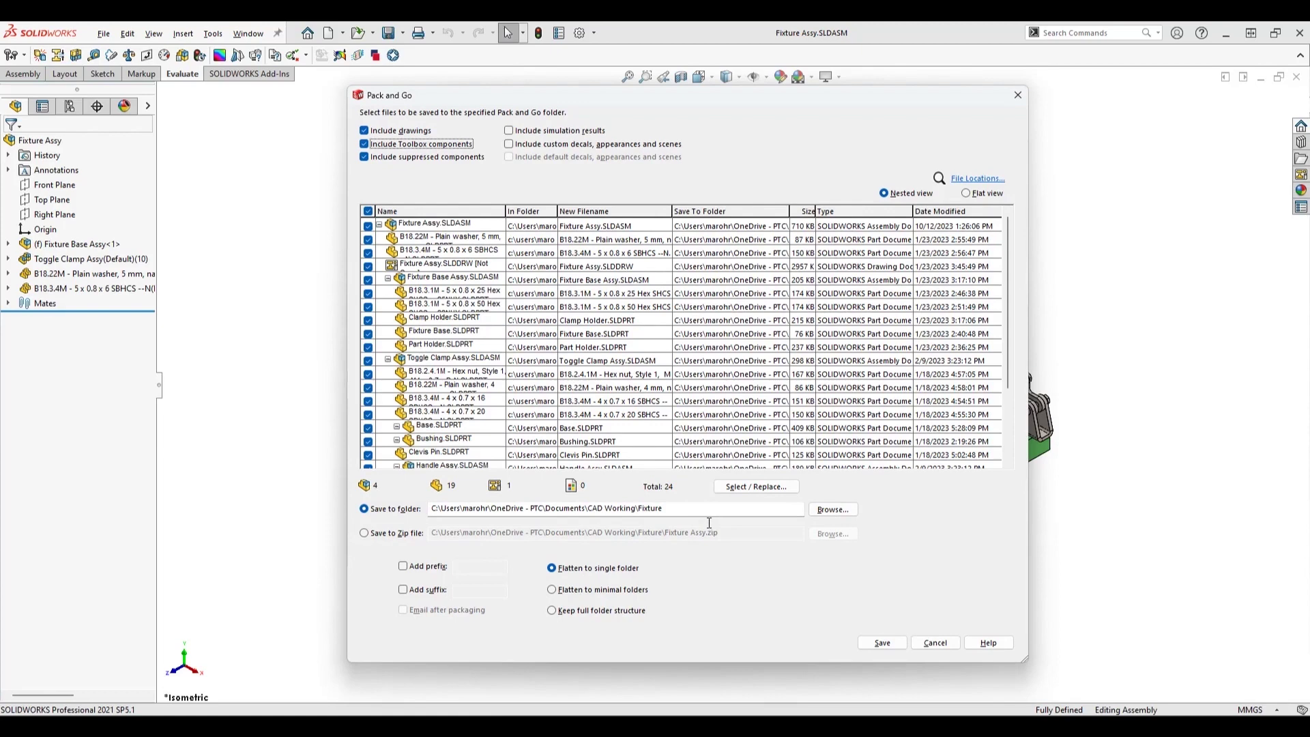
left_click(395, 533)
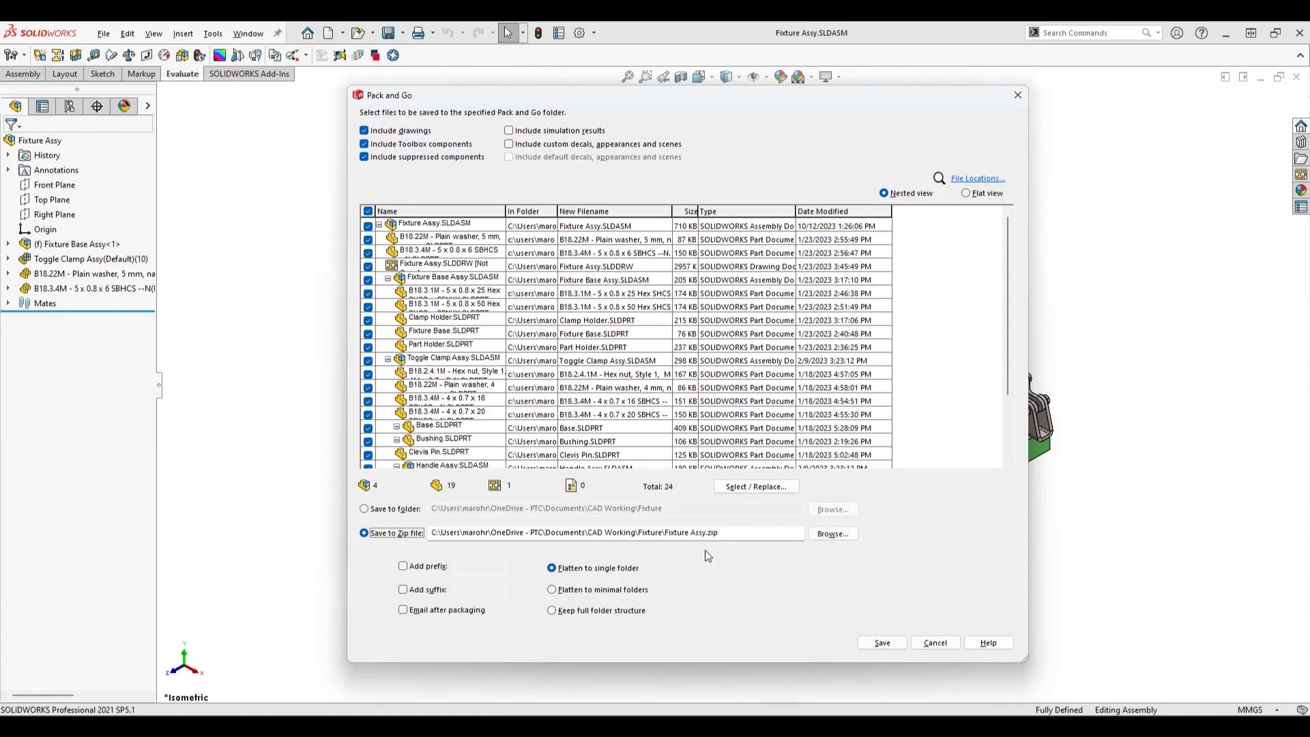
left_click(869, 646)
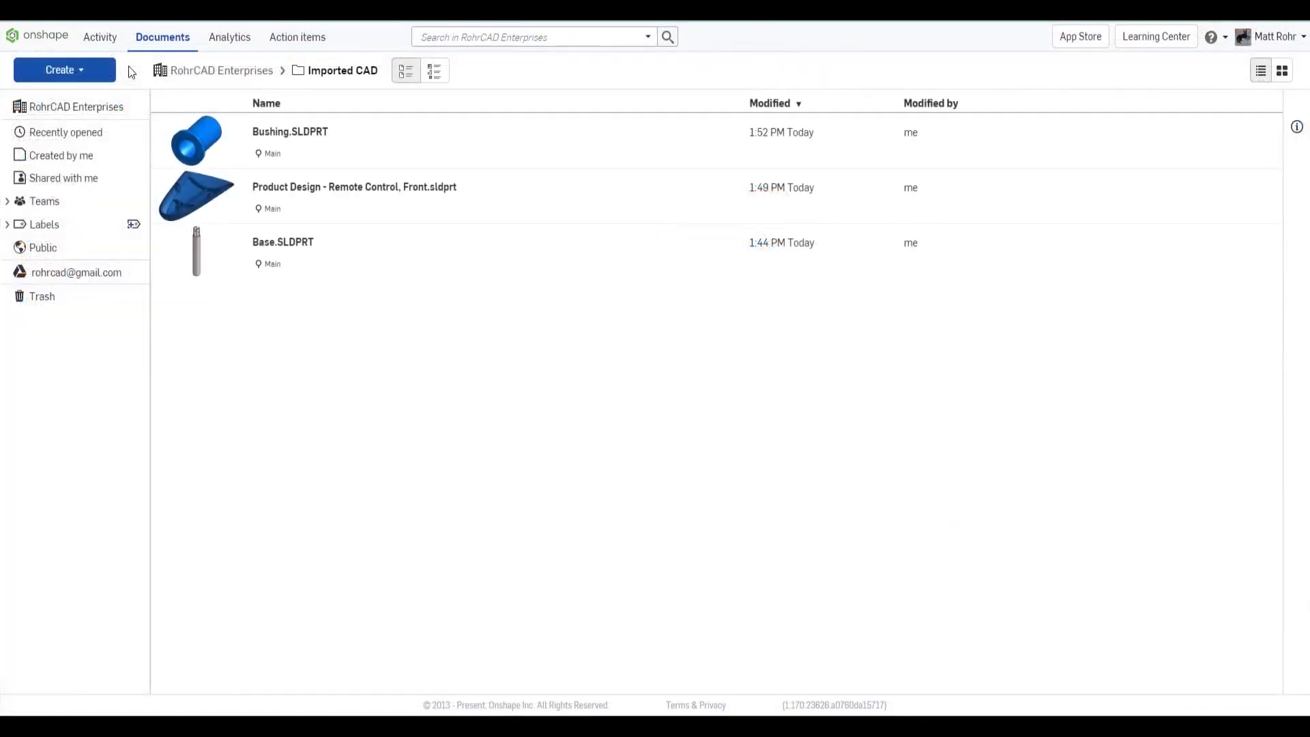
Upload Fixture Assy.zip with Y axis up orientation, open it, and view the Toggle_Clamp Assy assembly.
left_click(102, 71)
left_click(97, 164)
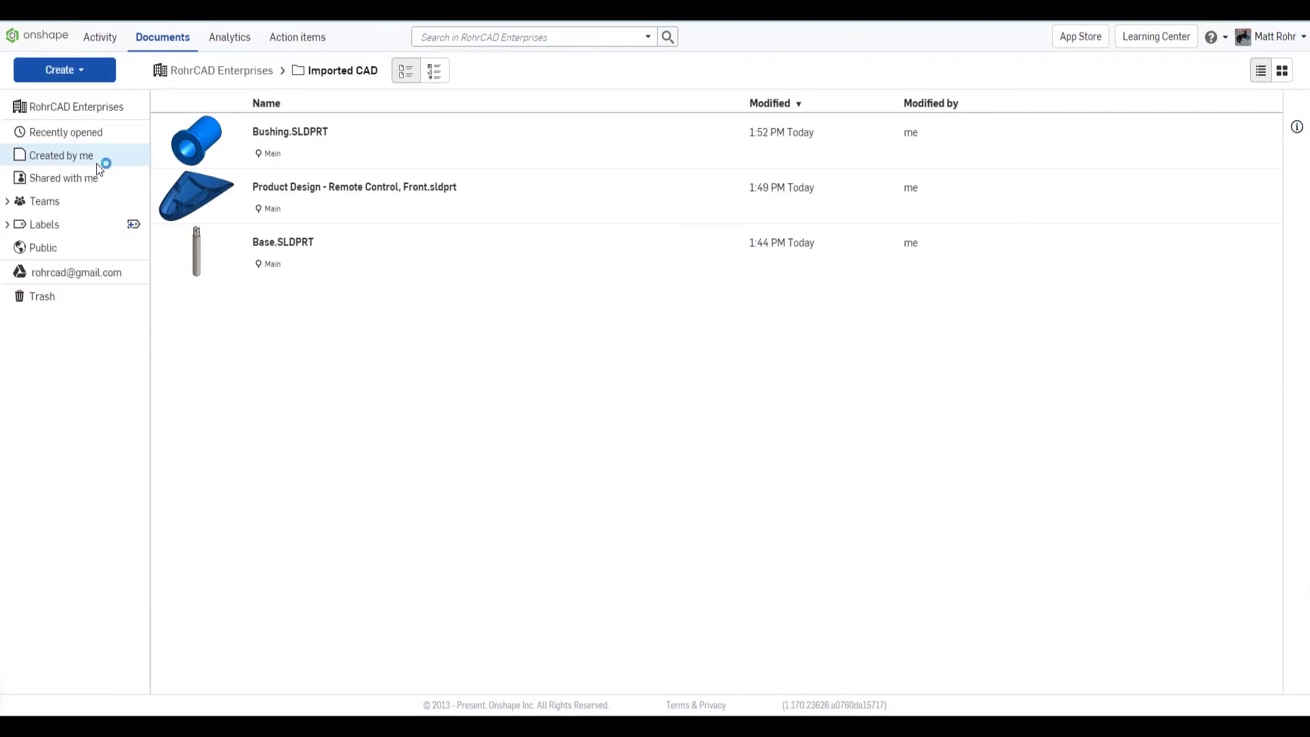
left_click(477, 310)
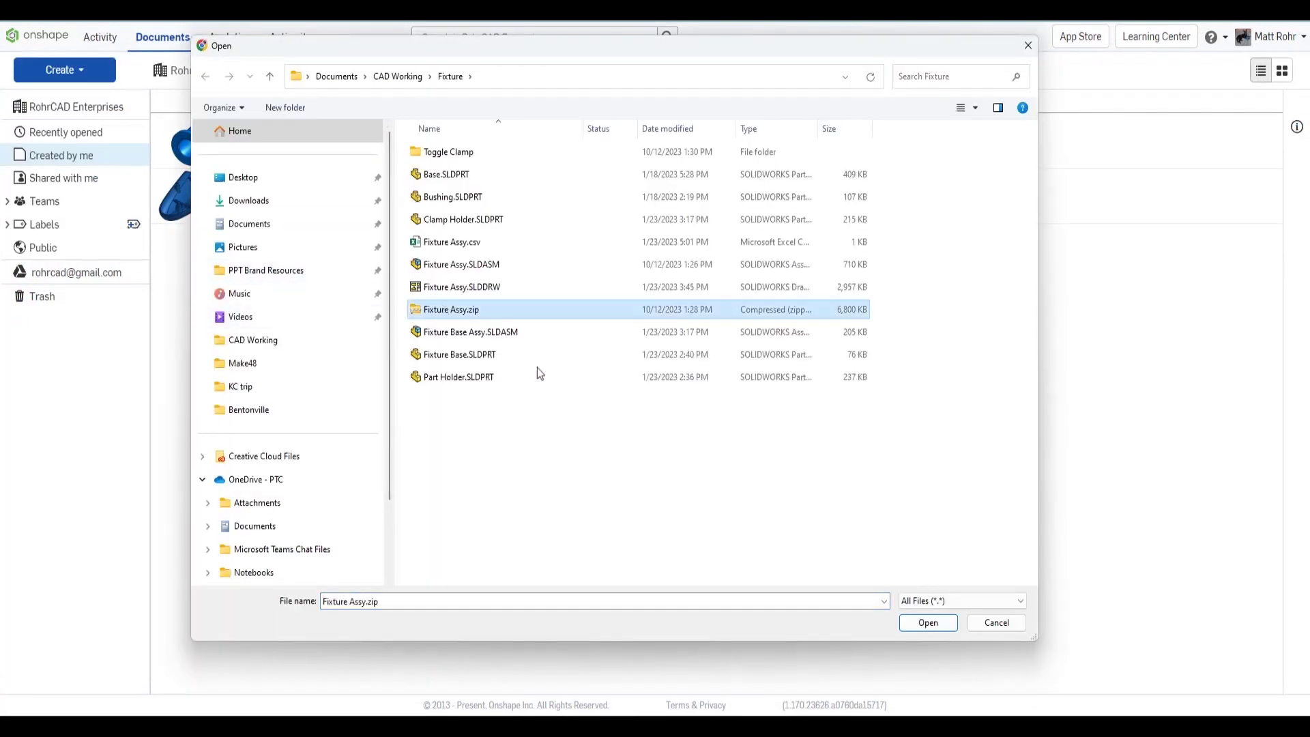
left_click(921, 622)
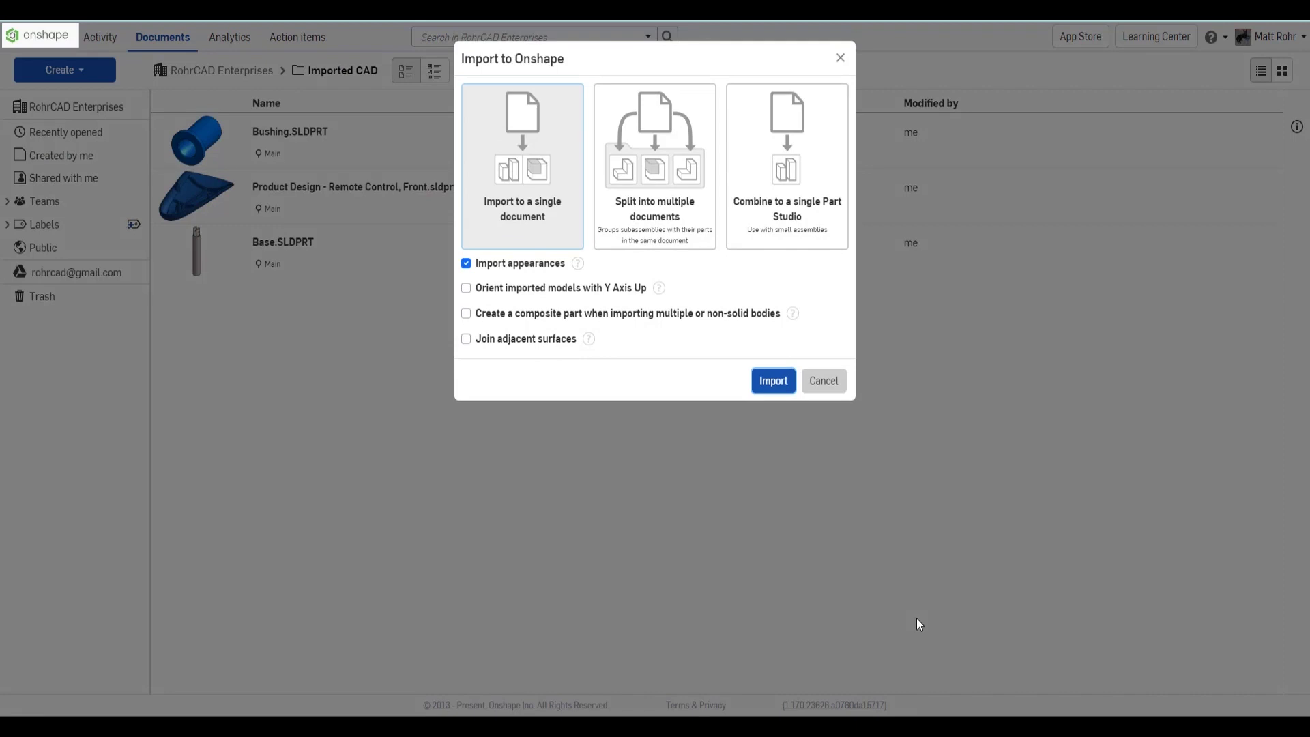
left_click(467, 288)
left_click(773, 381)
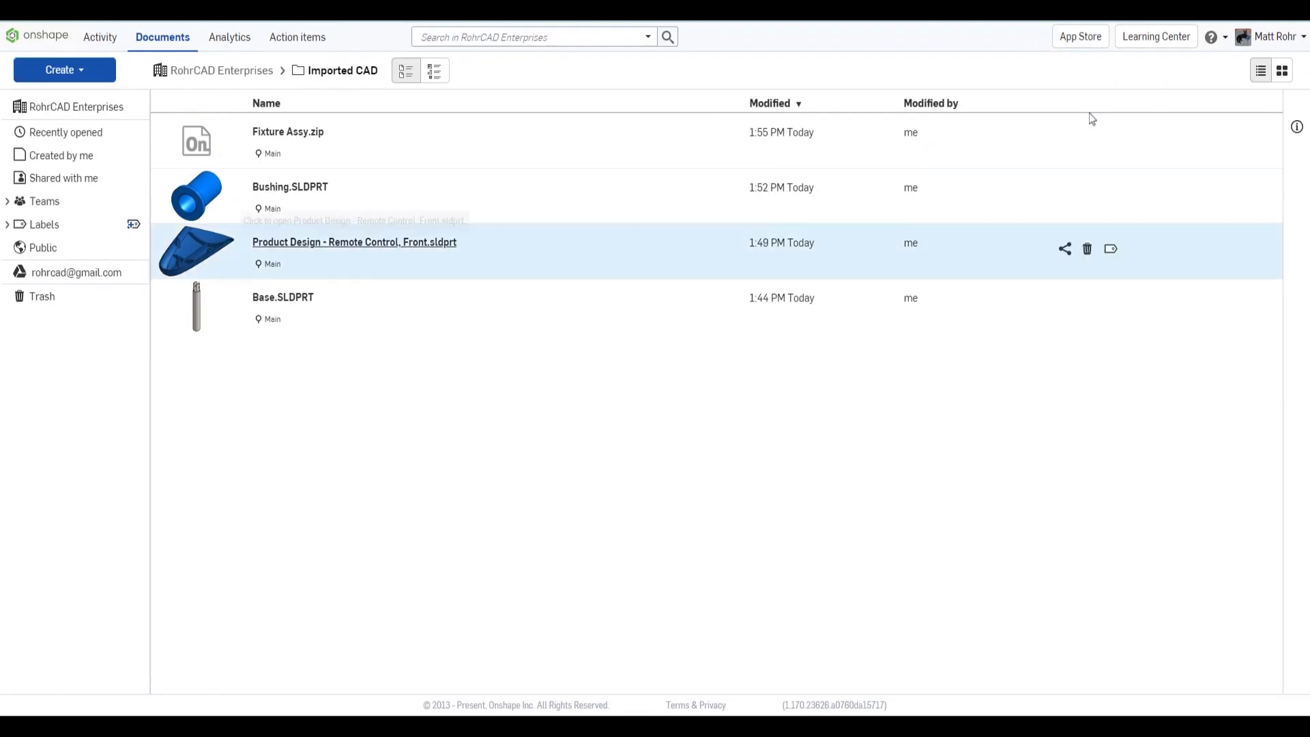
left_click(307, 134)
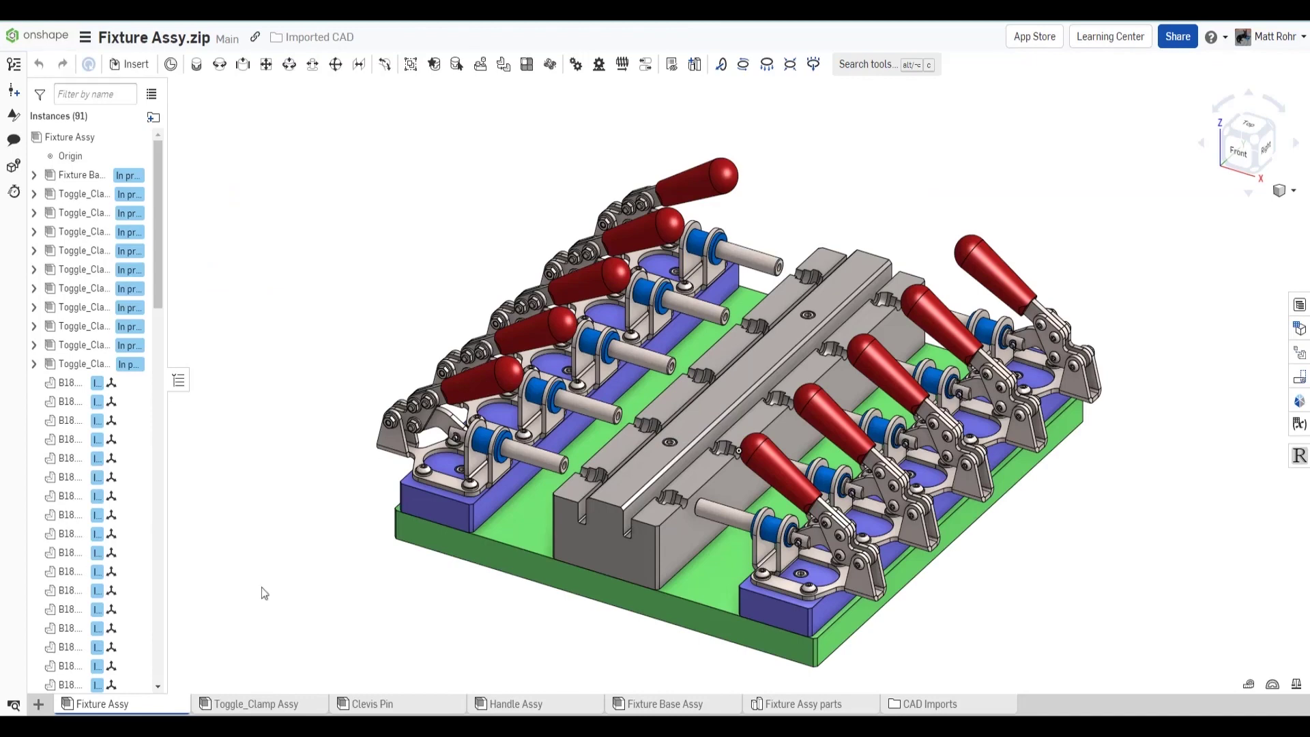
left_click(253, 705)
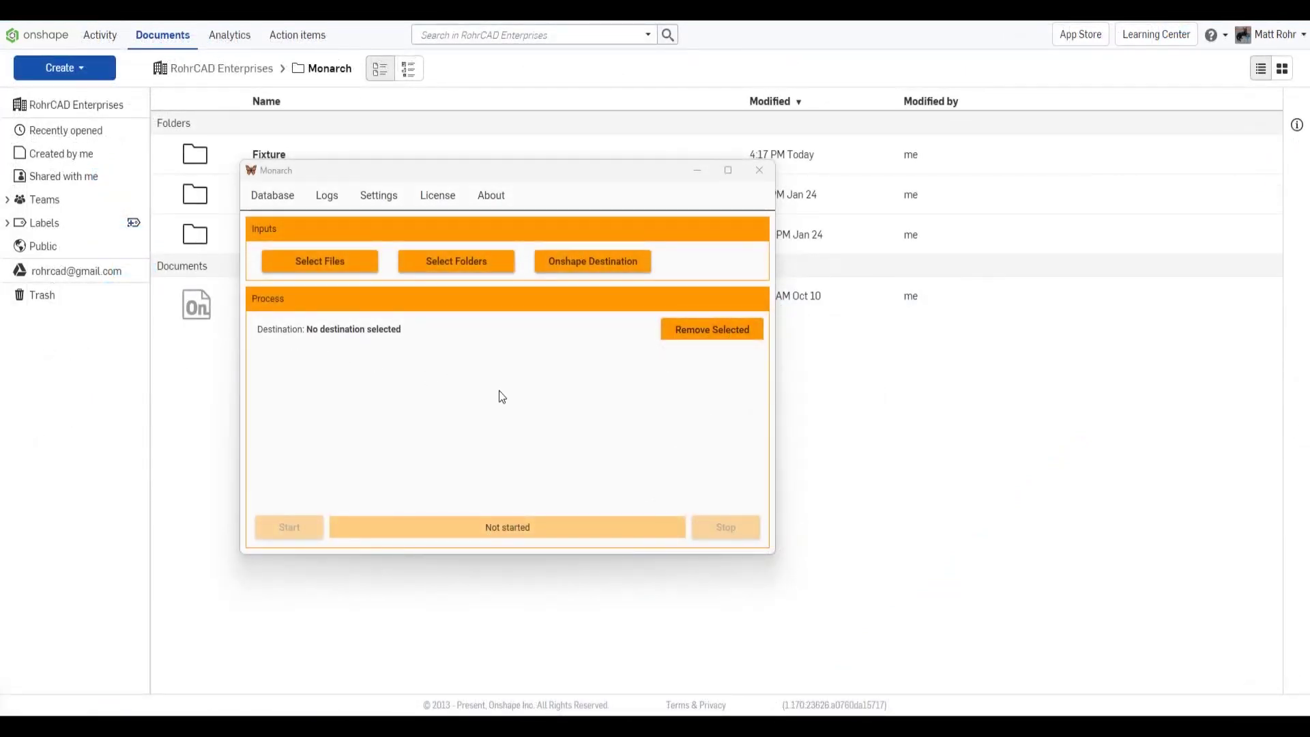
Set the local Fixture folder as input and Root > Monarch > Fixture as the Onshape destination.
left_click(457, 261)
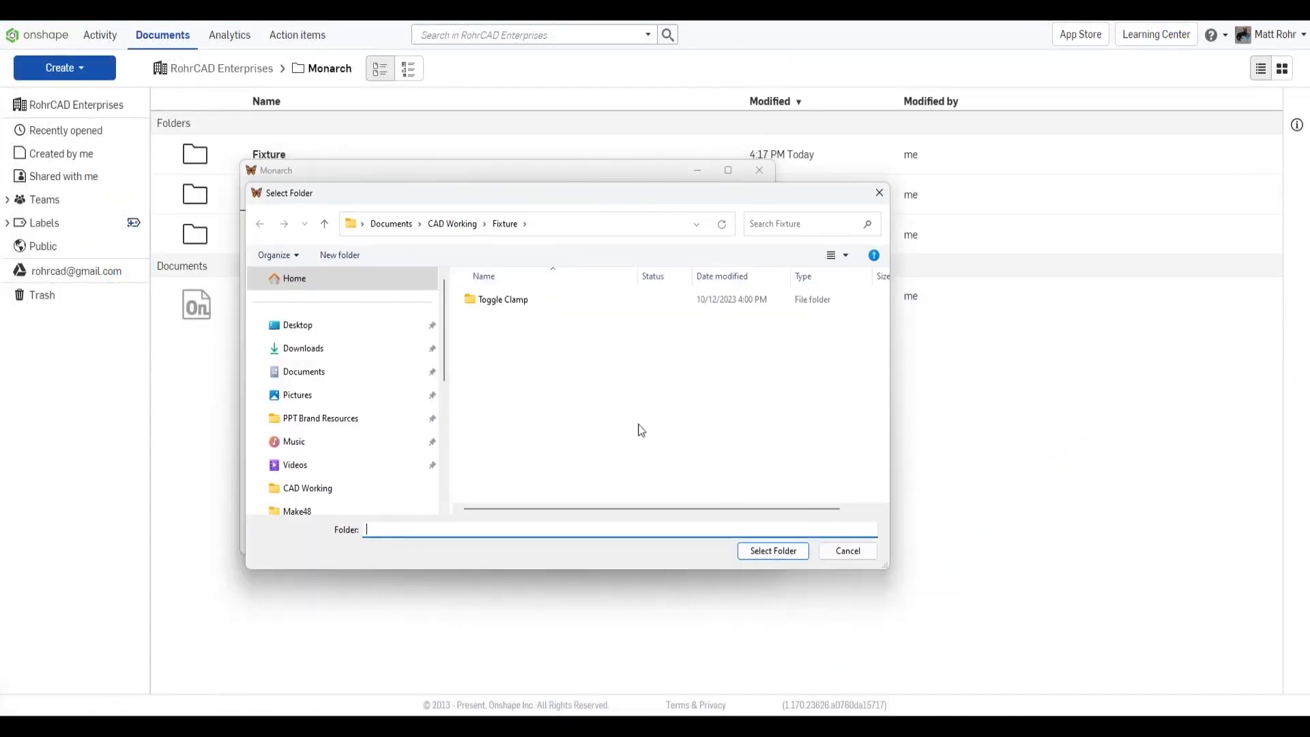
left_click(773, 550)
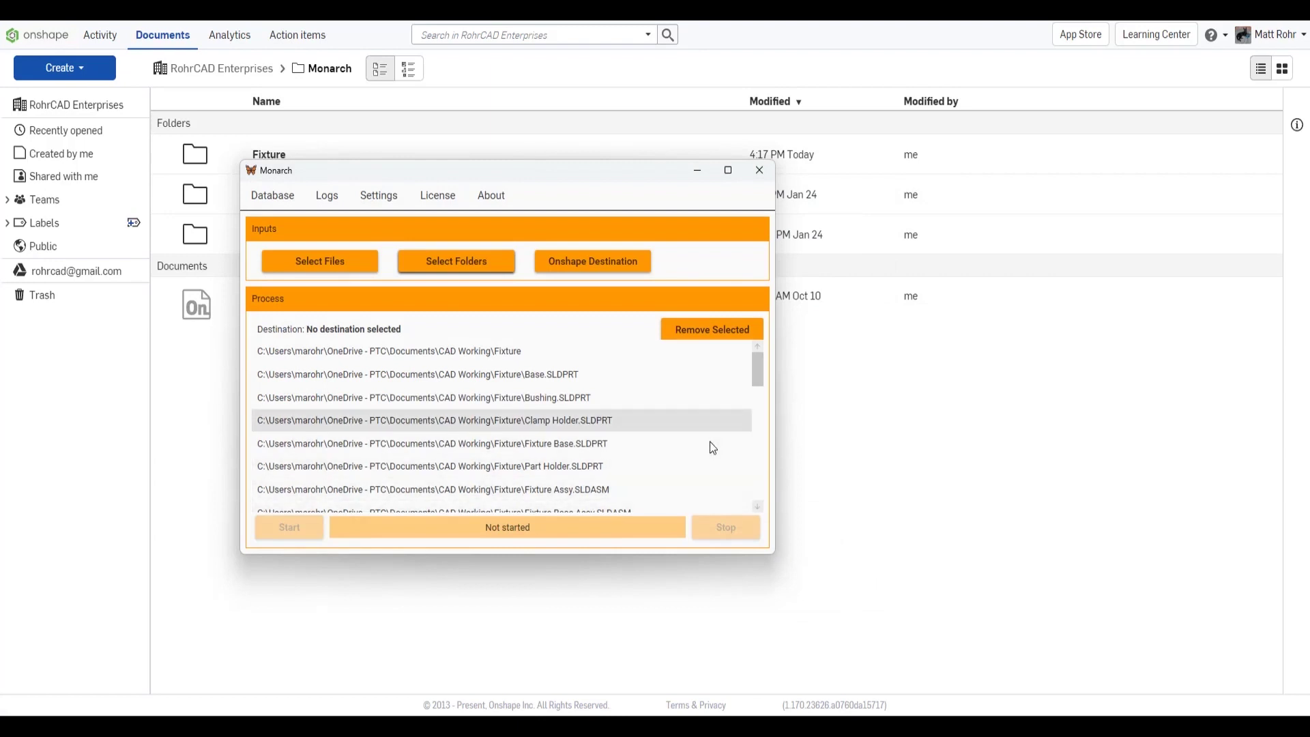
left_click(615, 262)
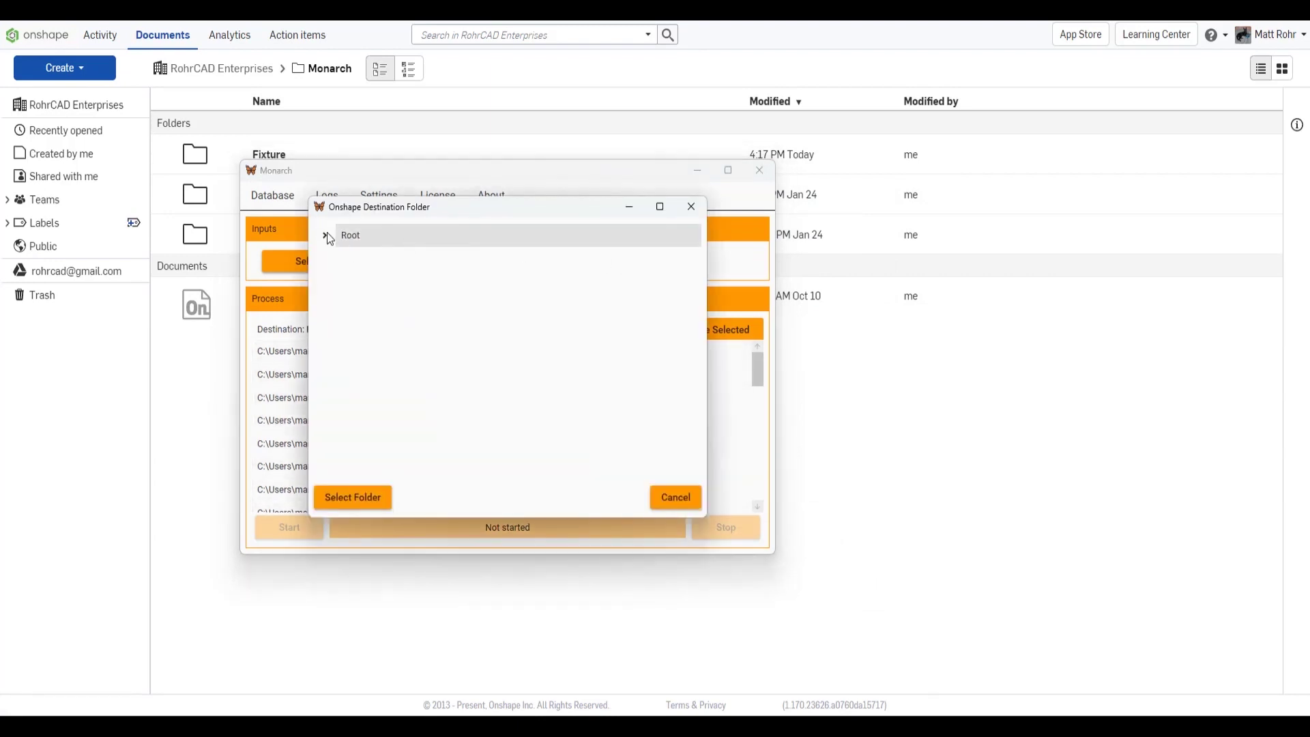
left_click(325, 233)
left_click(335, 282)
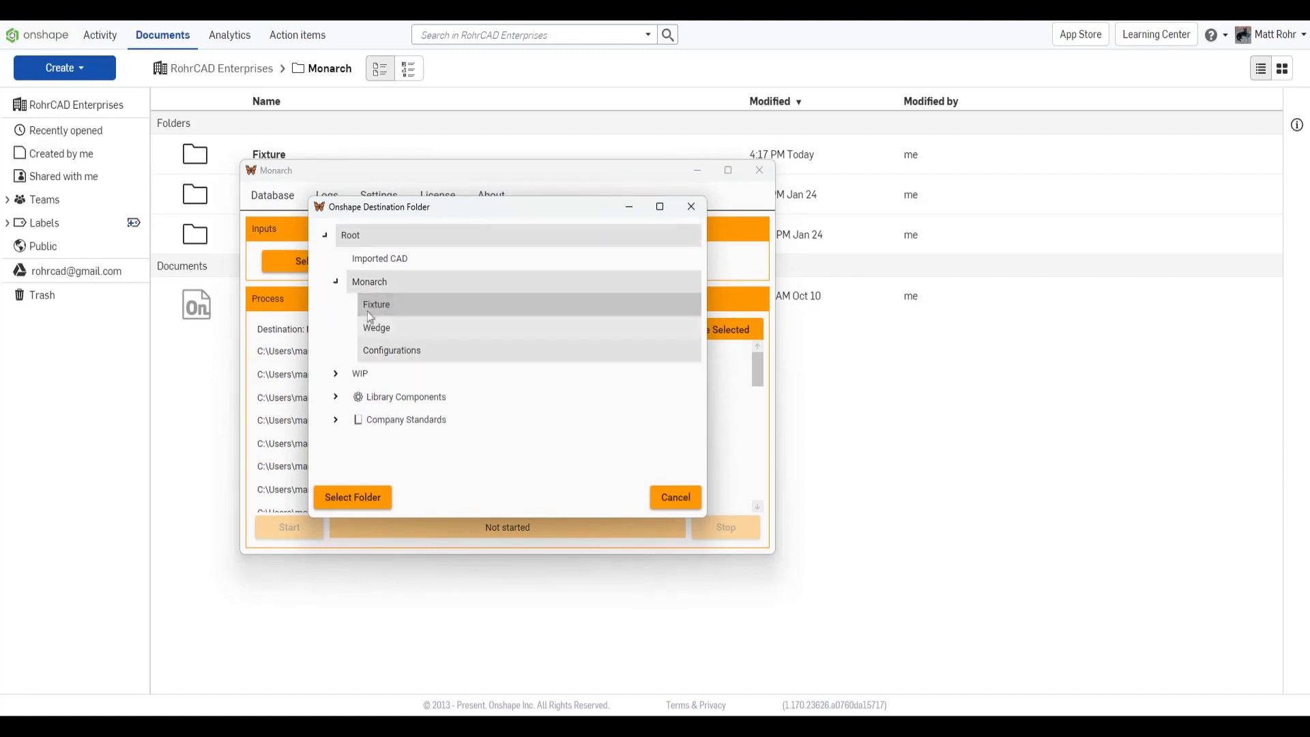
left_click(367, 303)
left_click(378, 497)
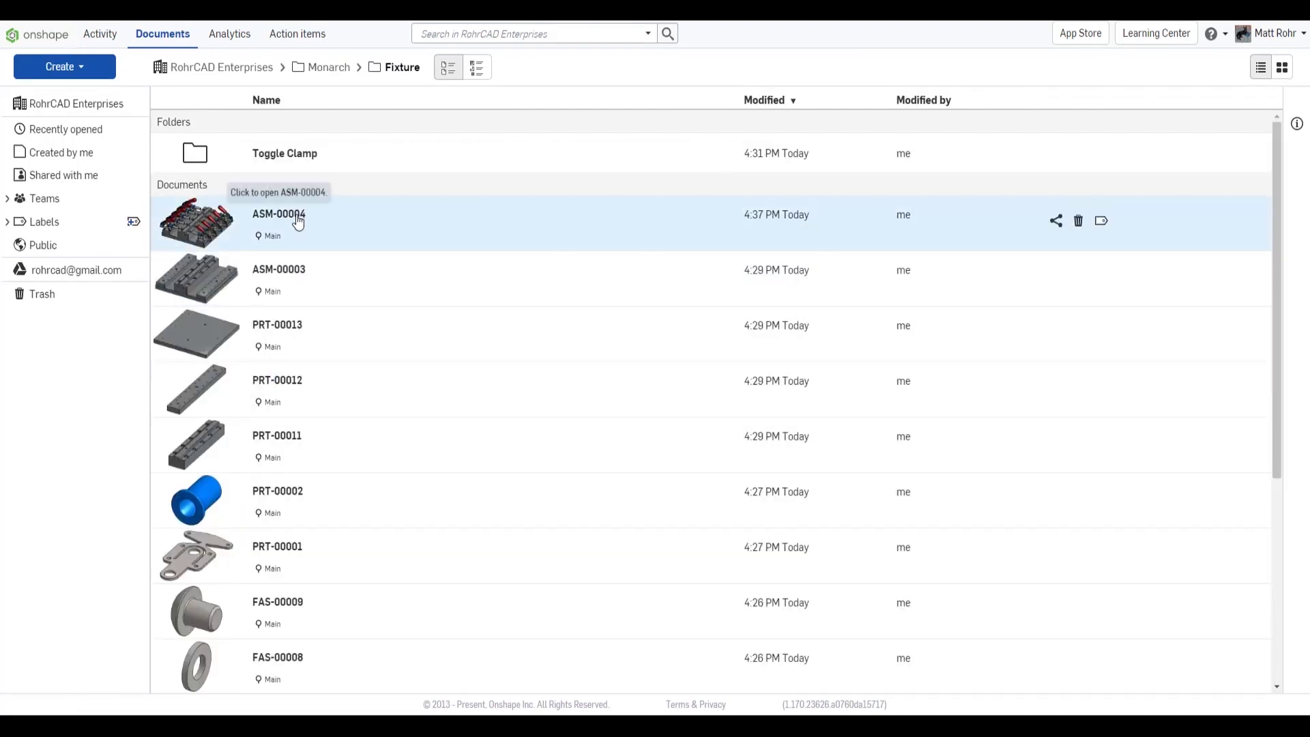
Open ASM-00004, review its root properties, then switch to the Fixture Assy.pdf drawing.
left_click(298, 222)
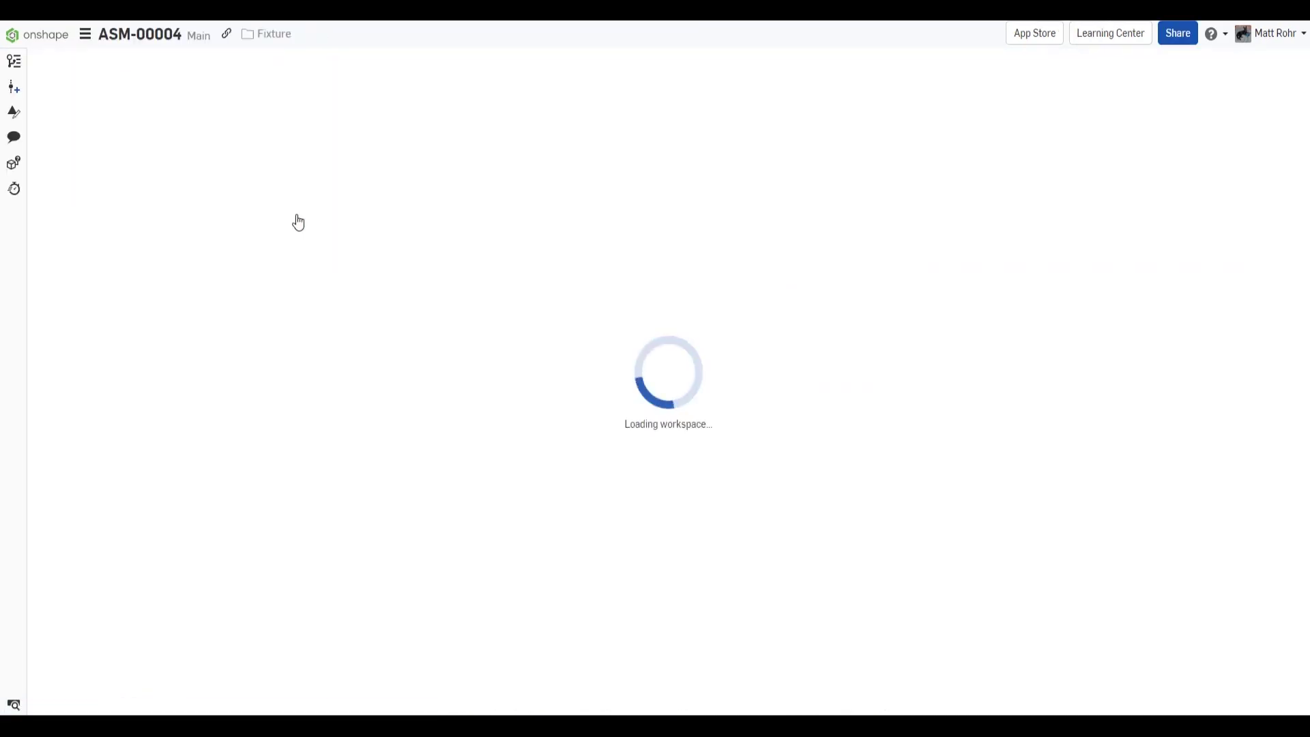
right_click(79, 136)
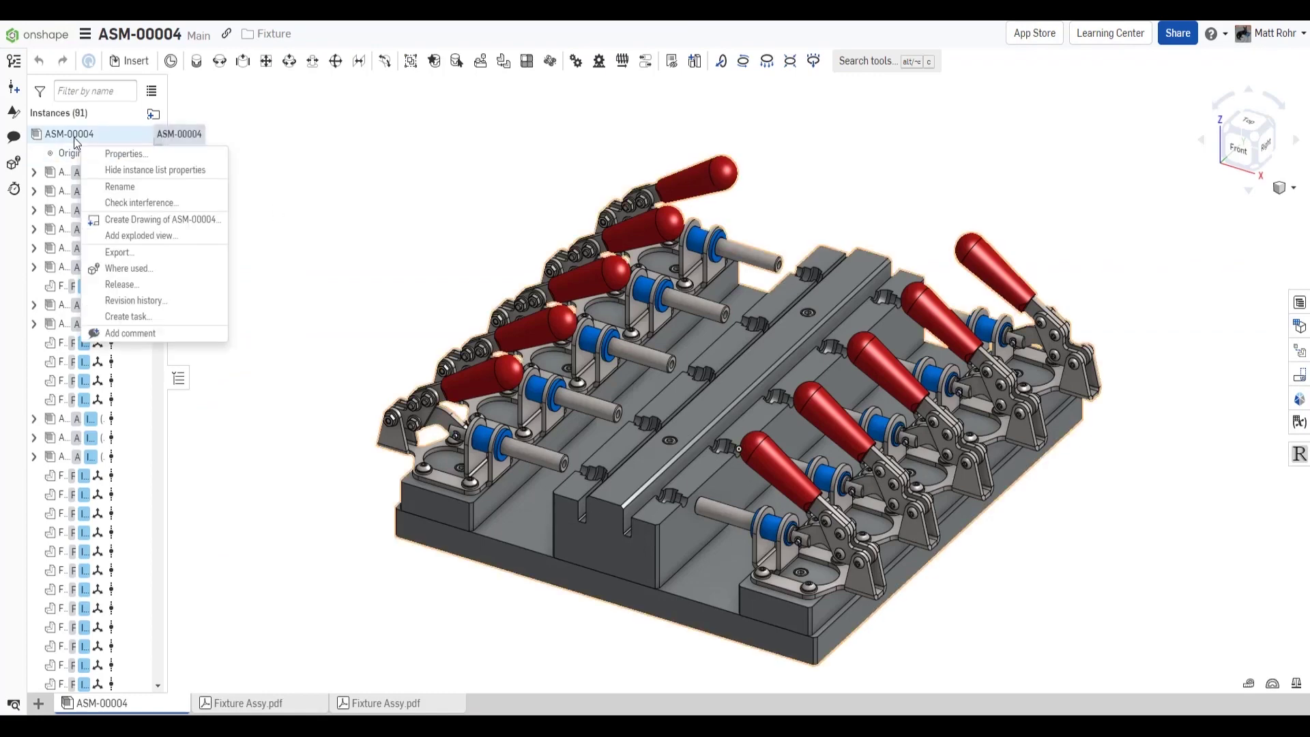
left_click(98, 155)
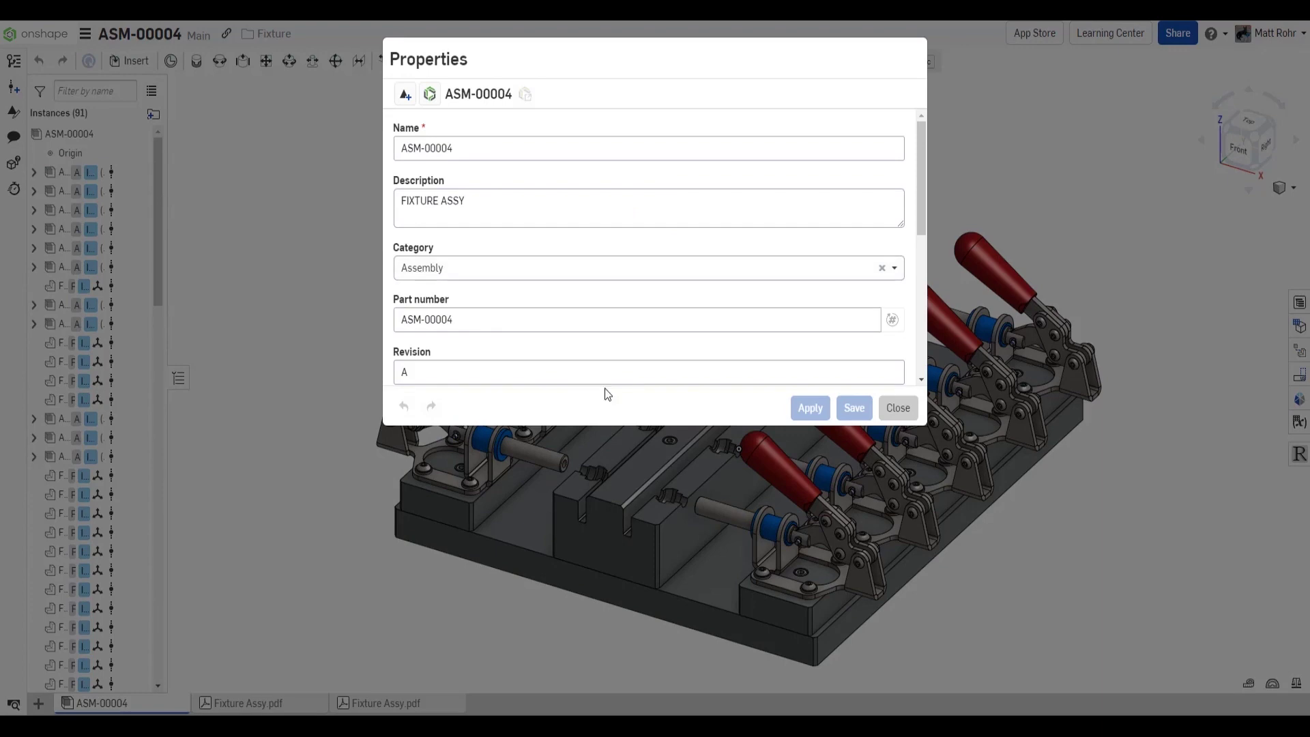
left_click(914, 415)
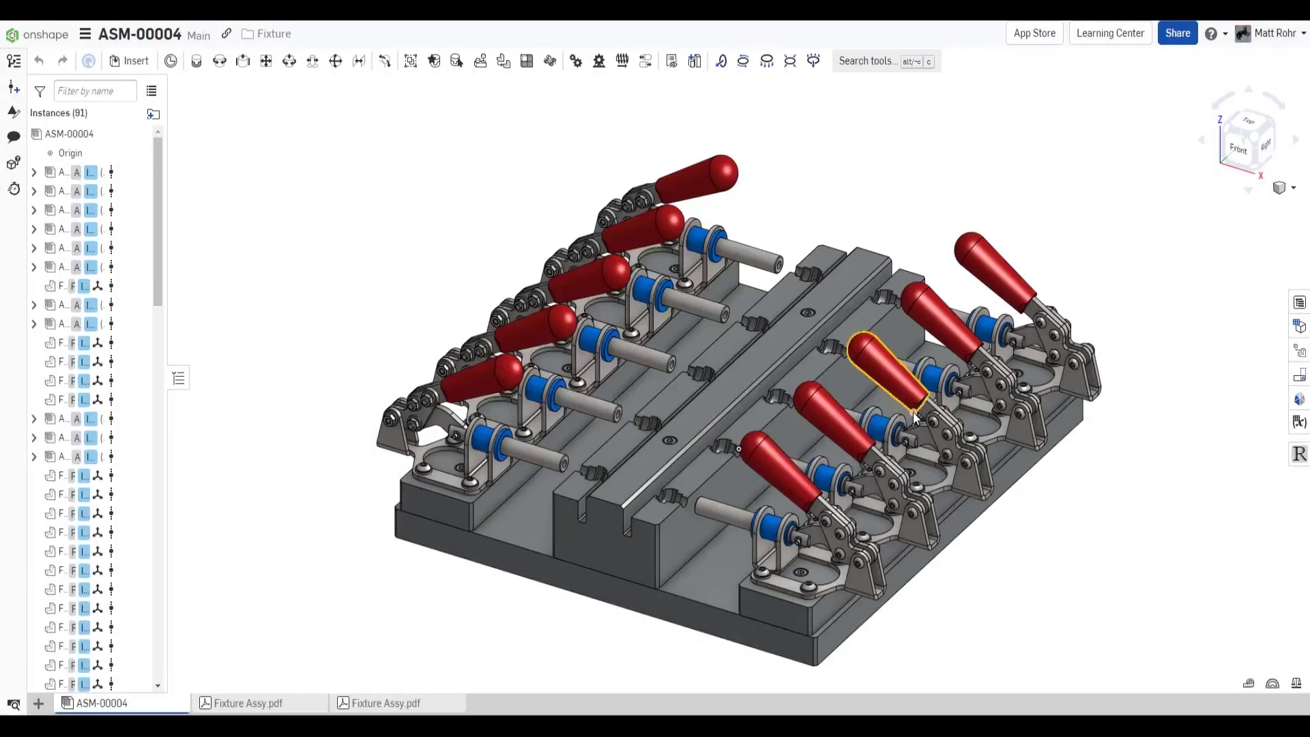
left_click(285, 707)
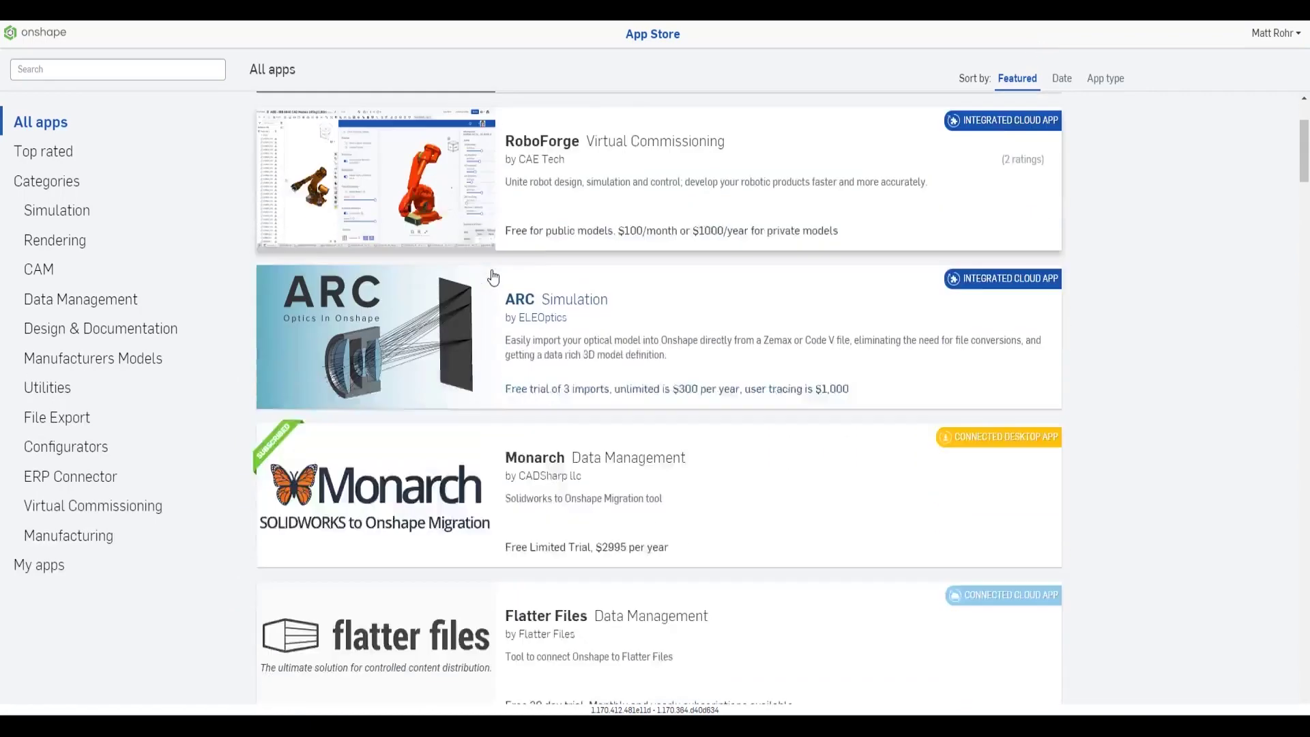
Open the Monarch listing from the App Store's All apps list.
left_click(439, 324)
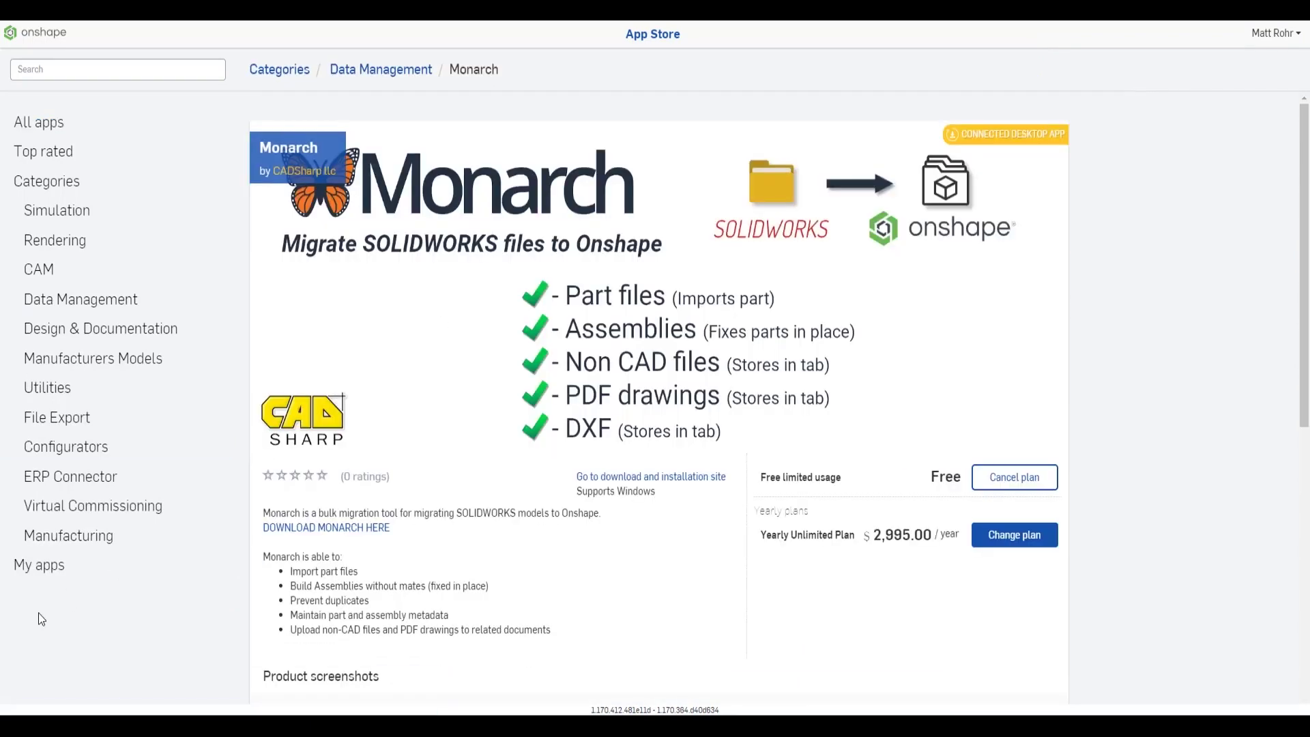